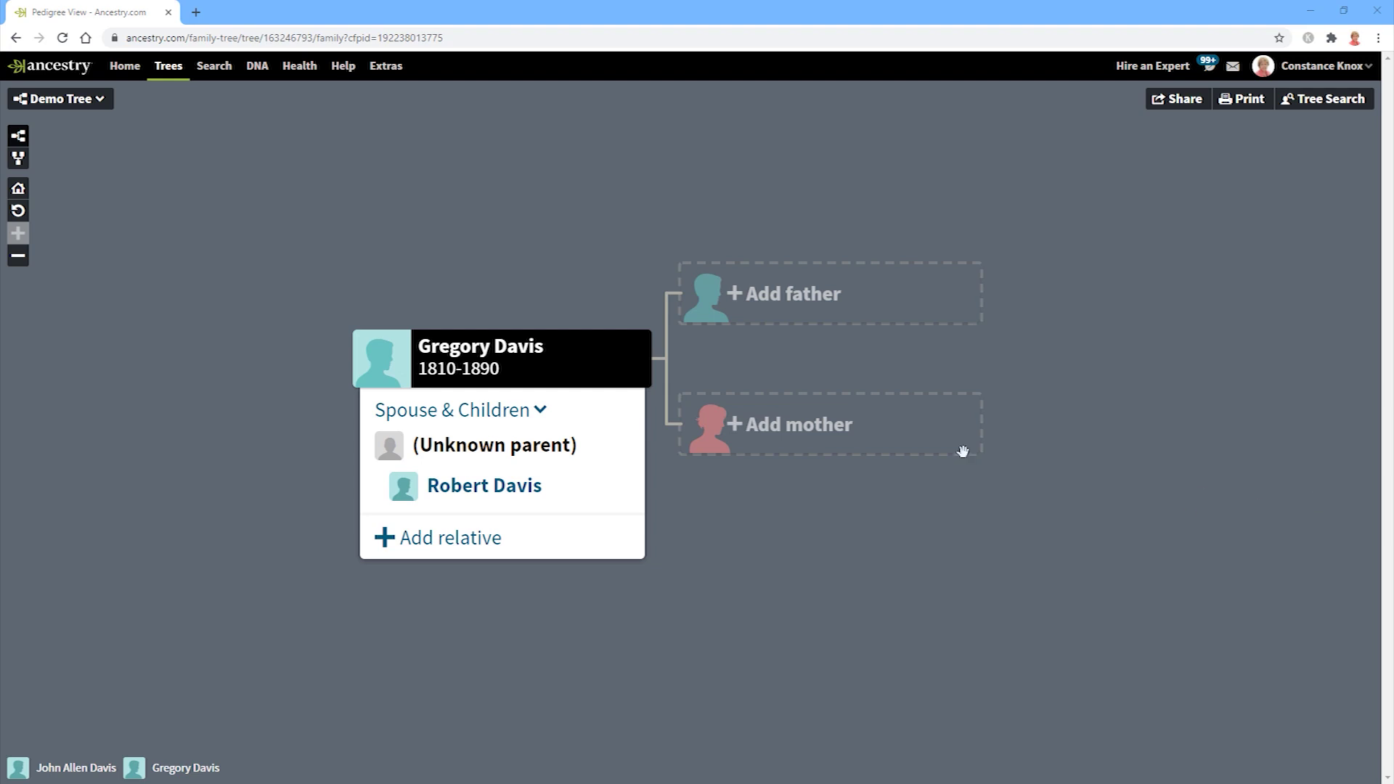
Add the grandfather's first wife, with her first and maiden names, as mother of his son
{"action": "left_click", "coordinate": [468, 354]}
{"action": "left_click", "coordinate": [416, 443]}
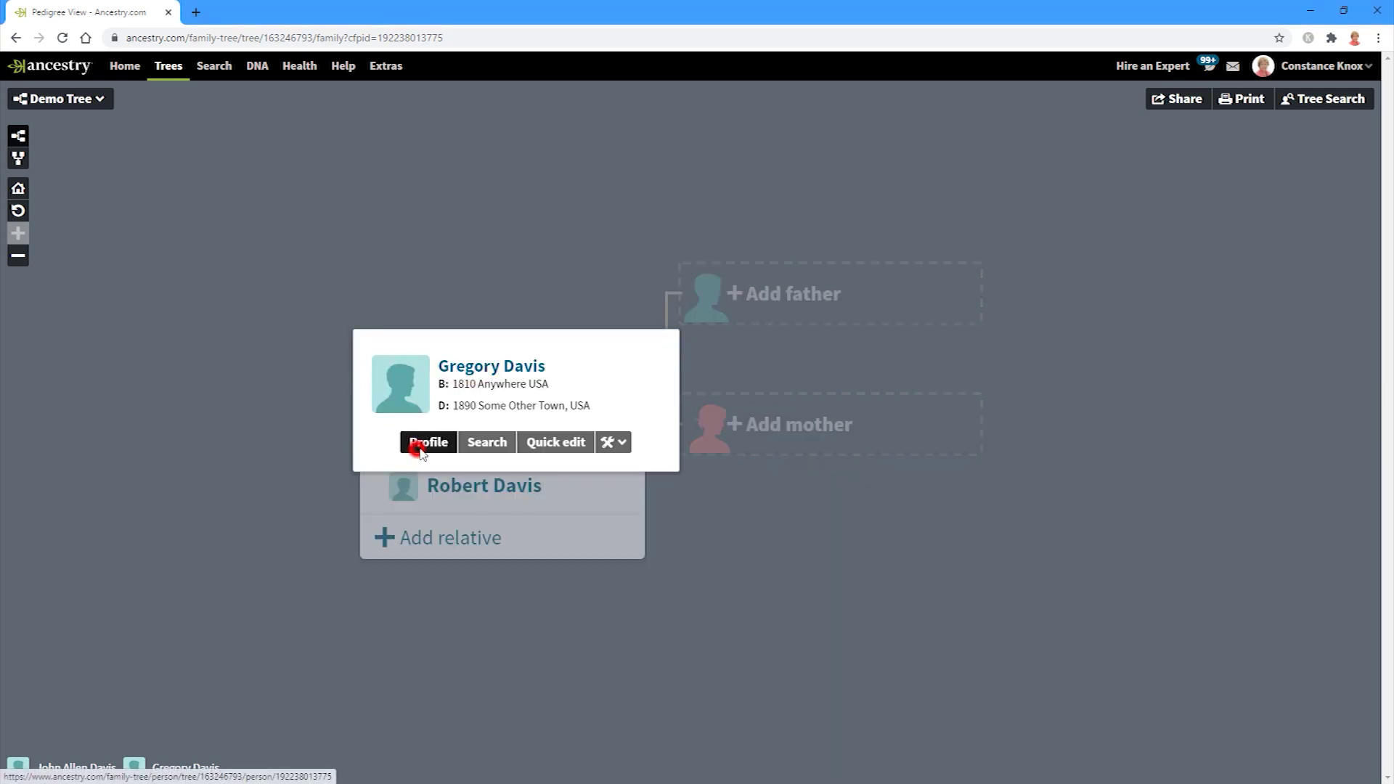
{"action": "left_click", "coordinate": [986, 470]}
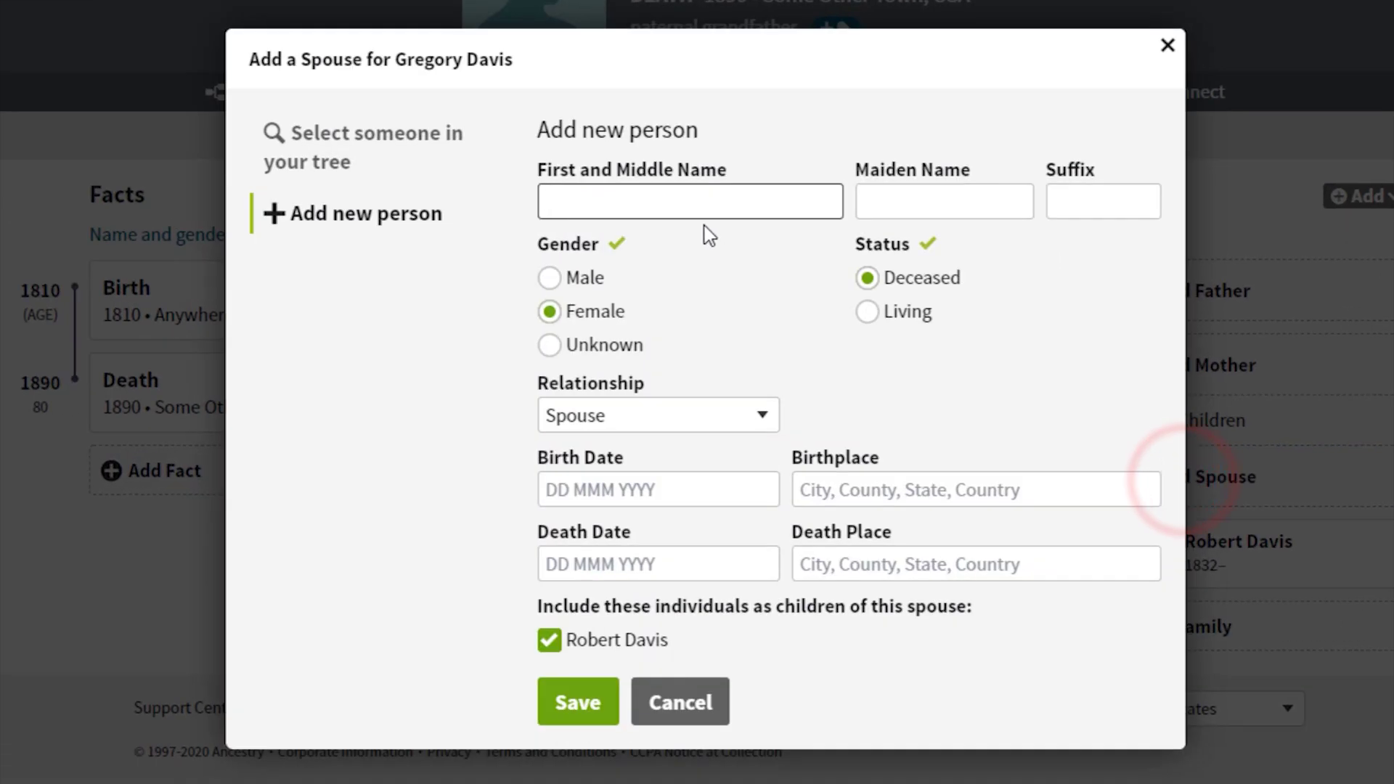
{"action": "type", "text": "Samatha"}
{"action": "key", "text": "Tab"}
{"action": "type", "text": "Betts"}
{"action": "key", "text": "Tab"}
{"action": "left_click", "coordinate": [578, 699]}
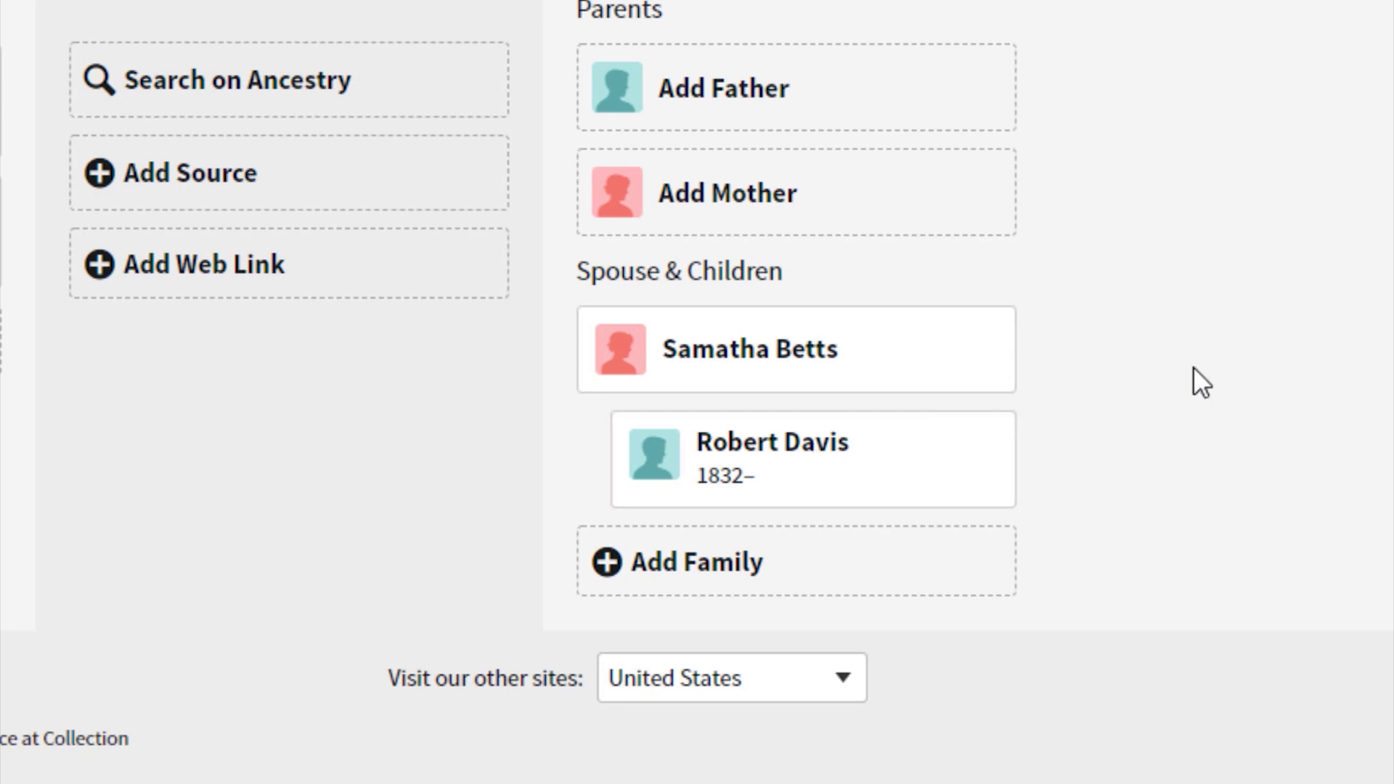
Add a second wife for the grandfather, entering her first and maiden names
{"action": "left_click", "coordinate": [635, 567]}
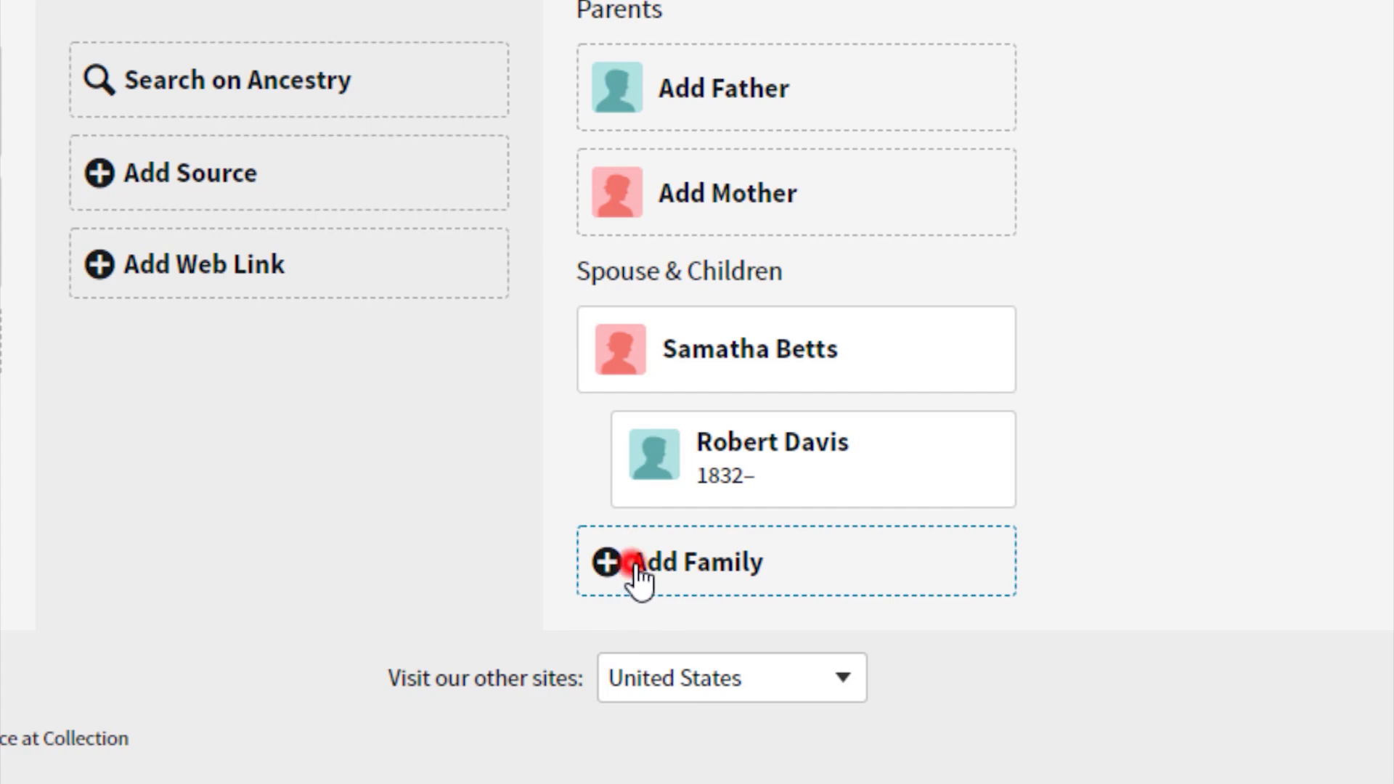
{"action": "left_click", "coordinate": [737, 338]}
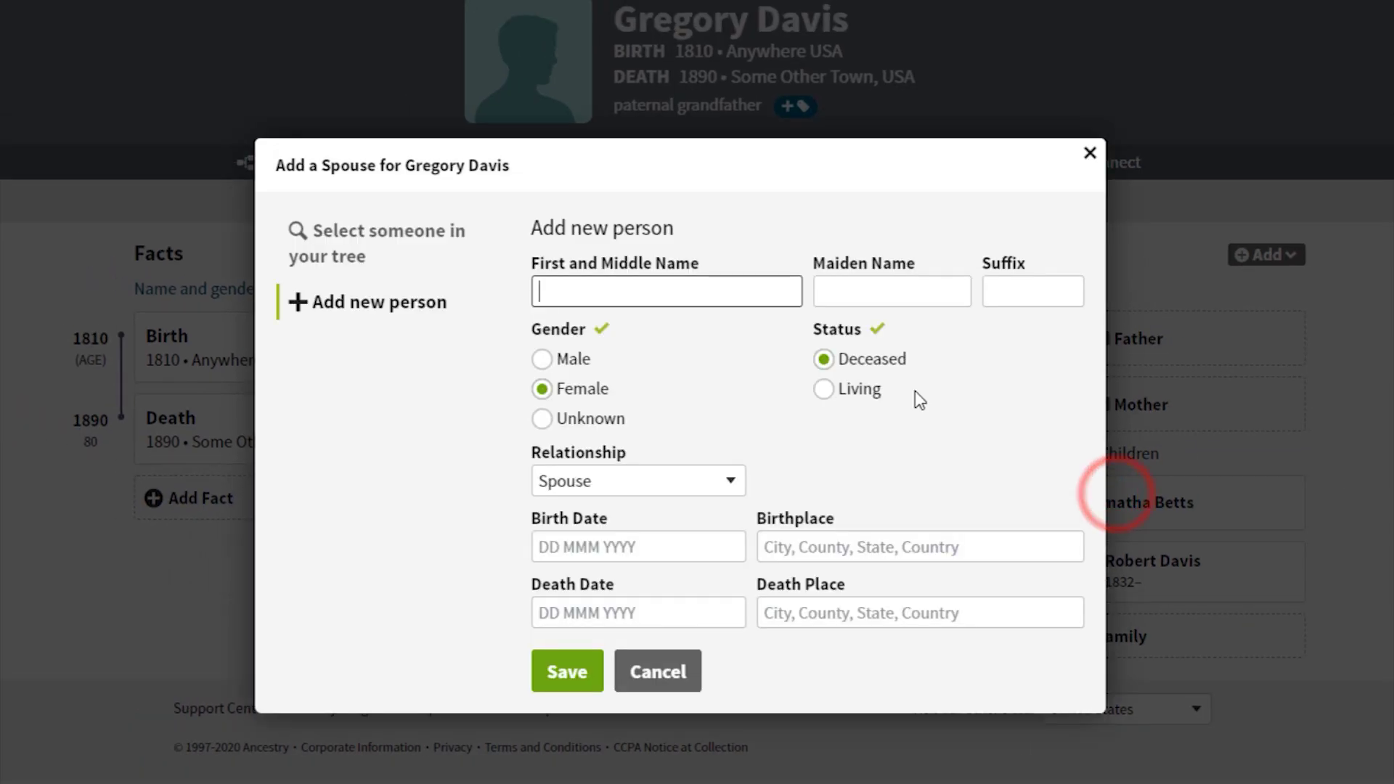
{"action": "type", "text": "Mary"}
{"action": "key", "text": "Tab"}
{"action": "type", "text": "Dodson"}
{"action": "left_click", "coordinate": [565, 667]}
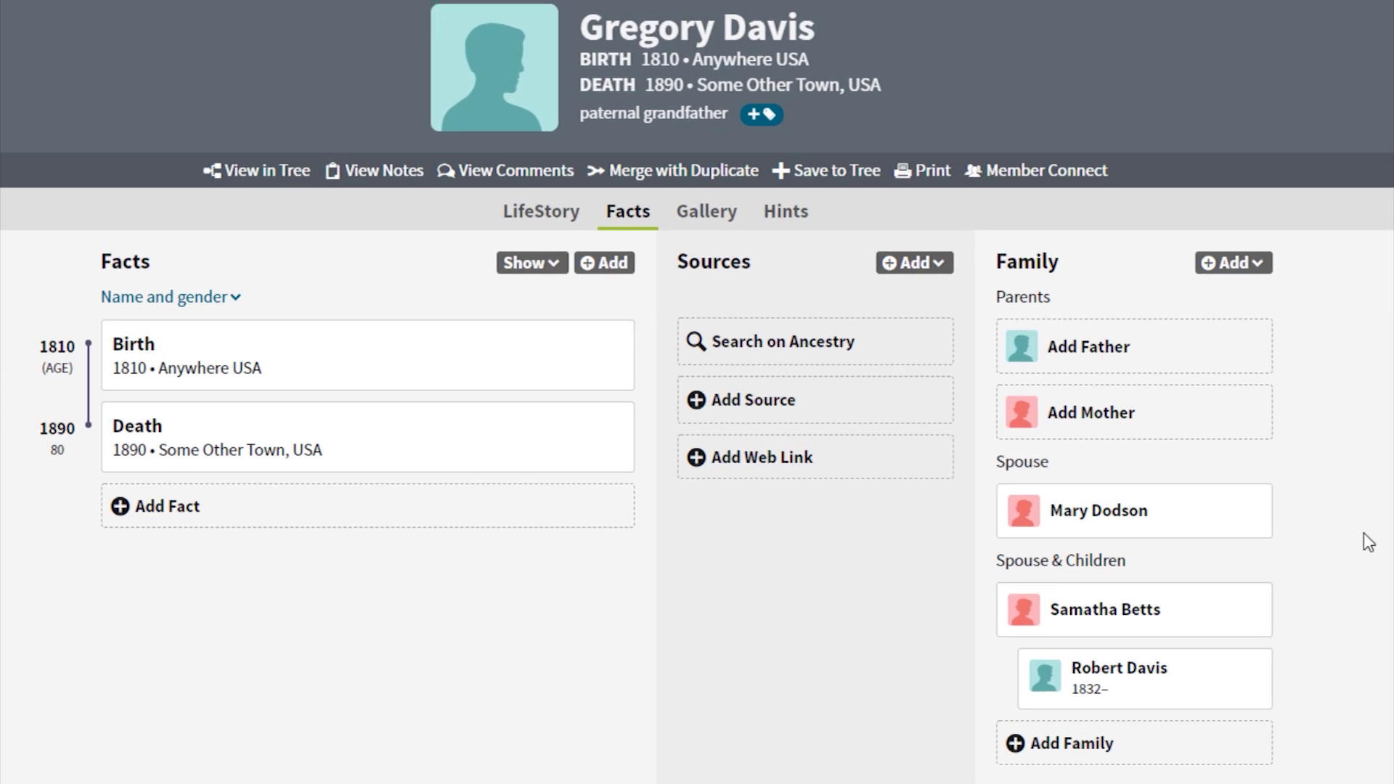
{"action": "mouse_move", "coordinate": [1104, 520]}
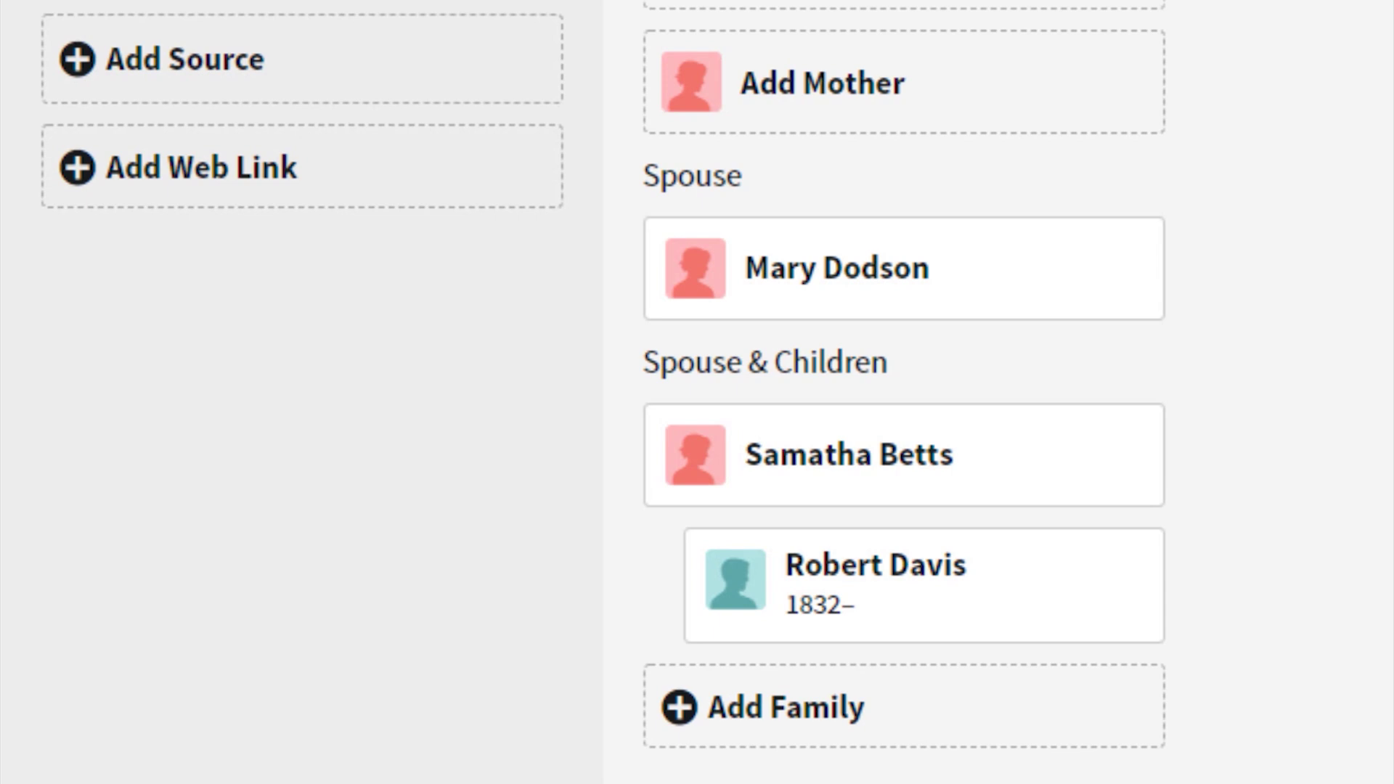
{"action": "mouse_move", "coordinate": [900, 449]}
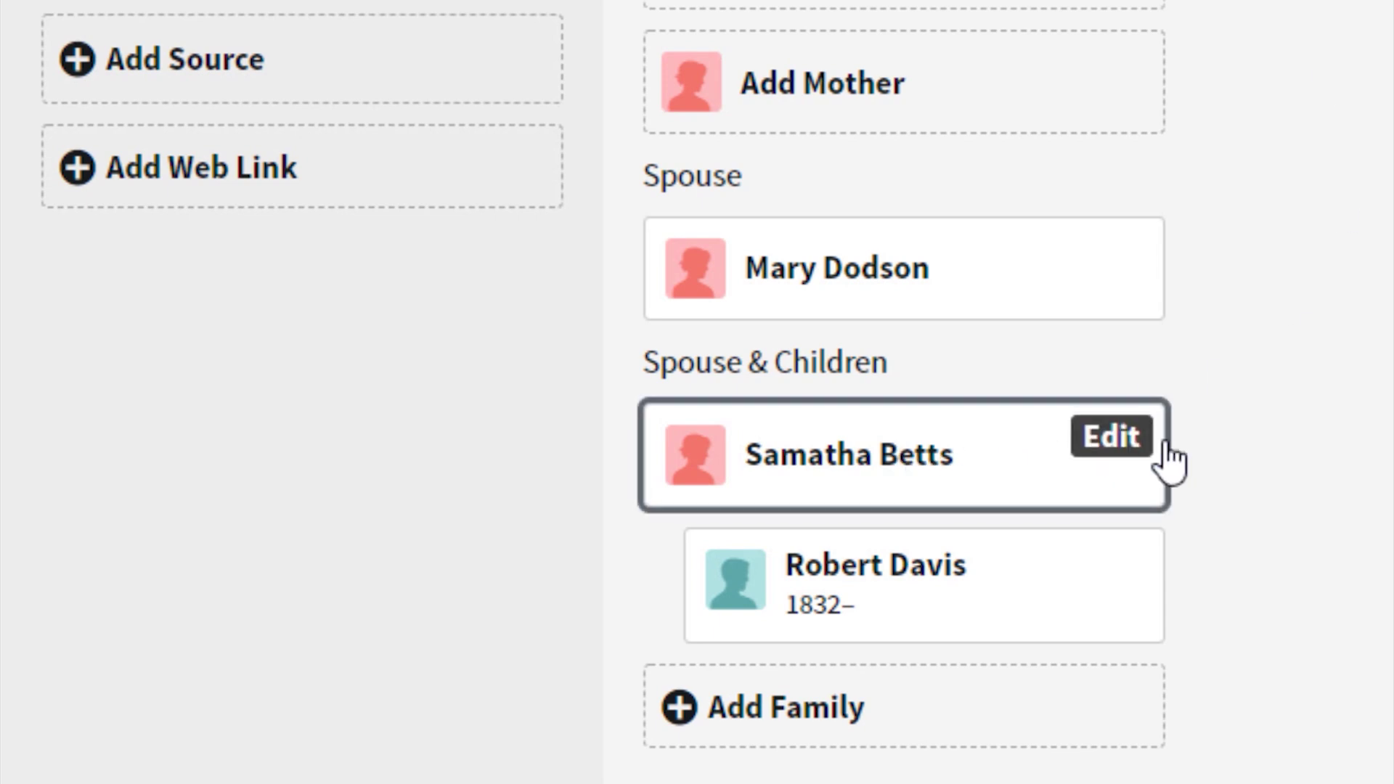
{"action": "mouse_move", "coordinate": [869, 628]}
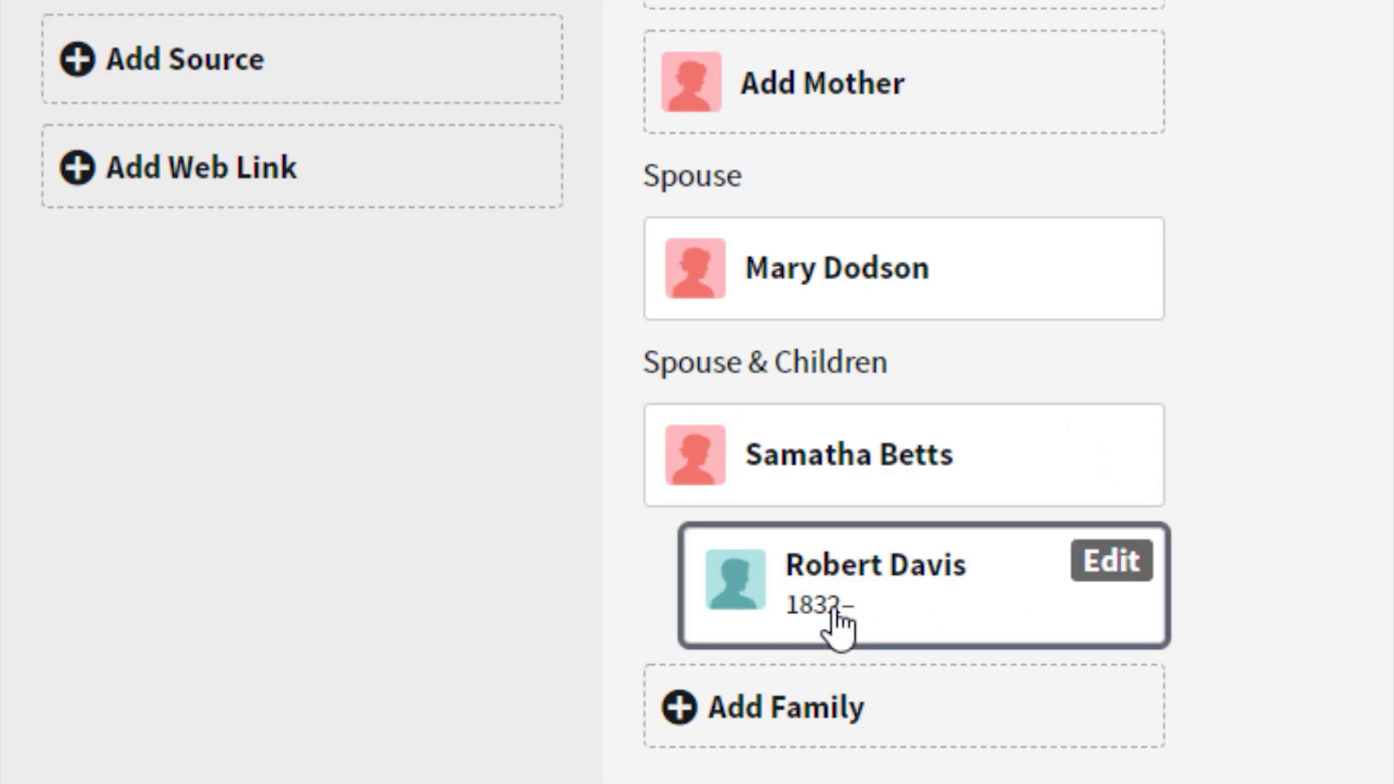
{"action": "mouse_move", "coordinate": [1086, 262]}
{"action": "mouse_move", "coordinate": [960, 476]}
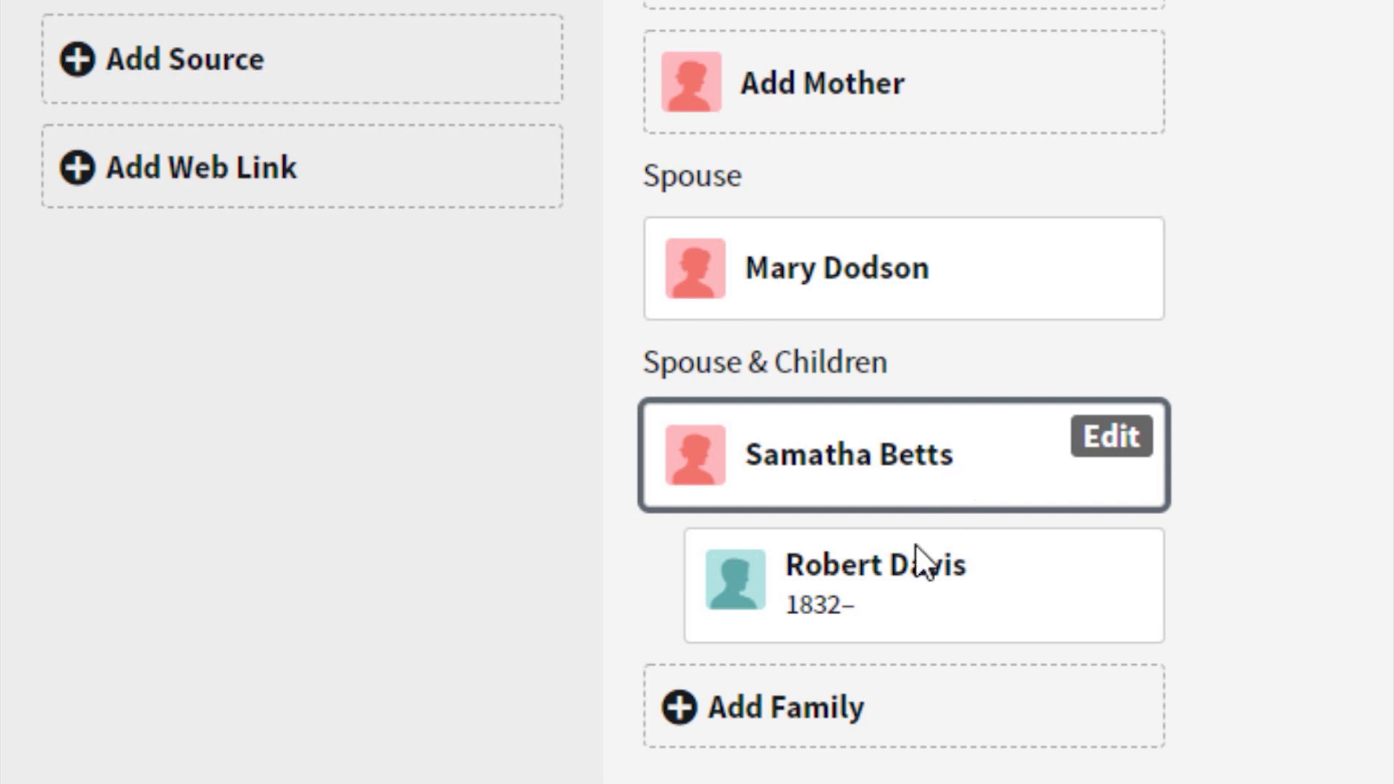
{"action": "mouse_move", "coordinate": [851, 597]}
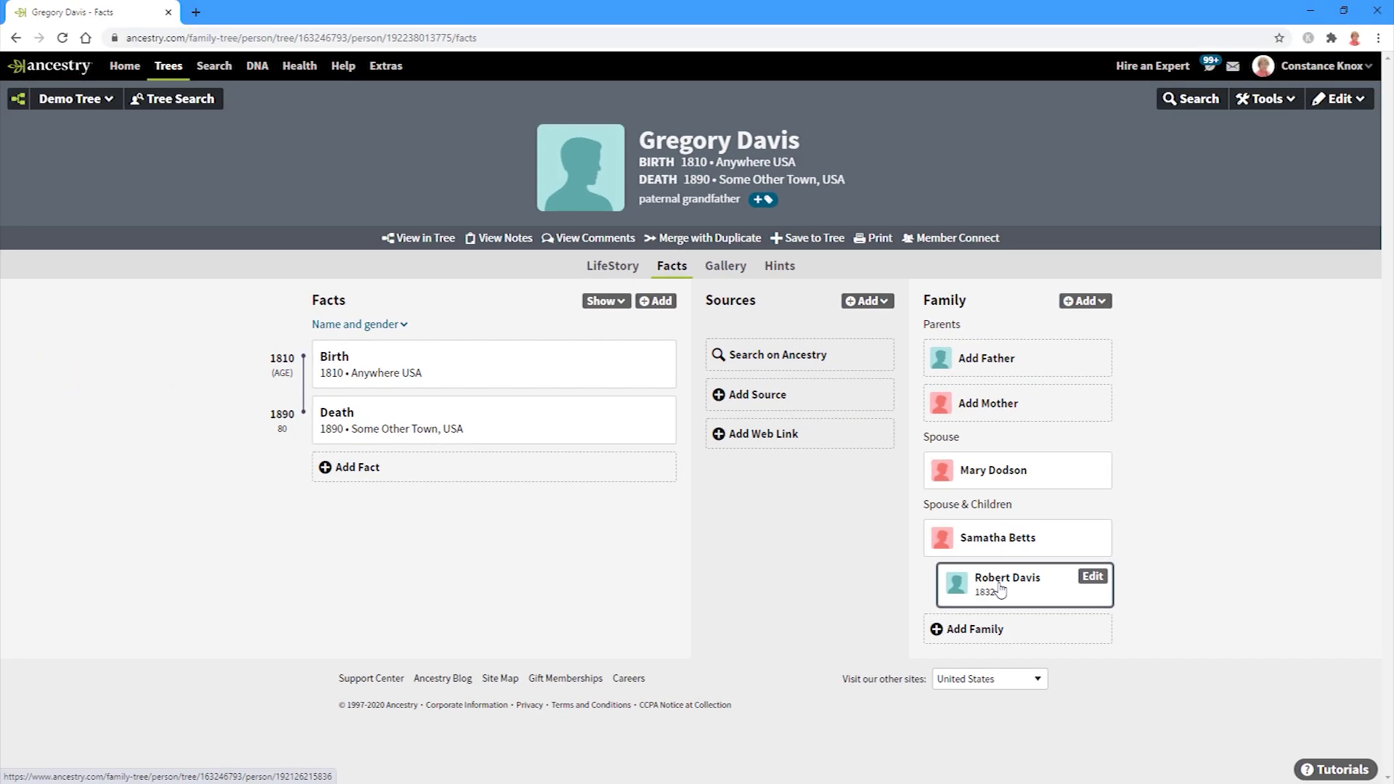
Change the son's mother relationship from Biological to Step
{"action": "left_click", "coordinate": [867, 581]}
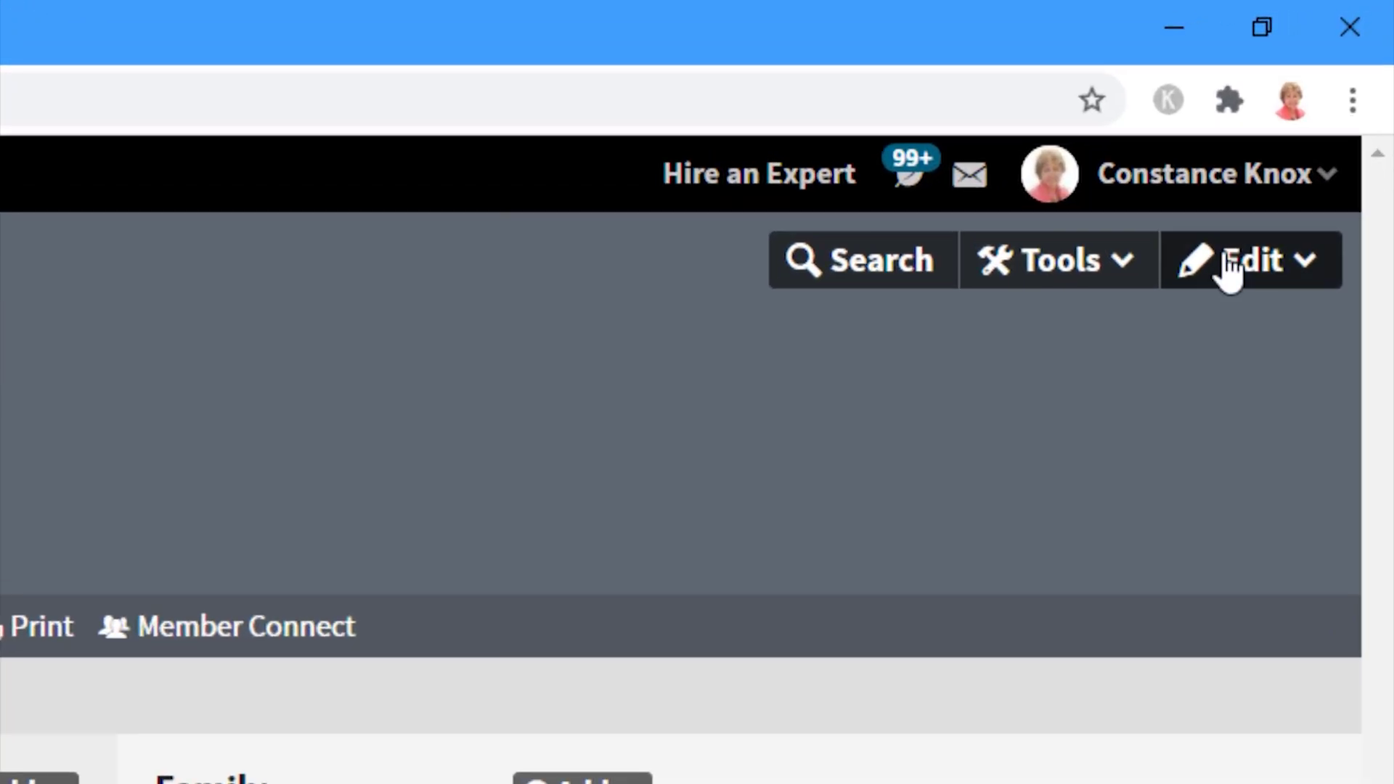
{"action": "left_click", "coordinate": [1252, 226]}
{"action": "left_click", "coordinate": [1182, 338]}
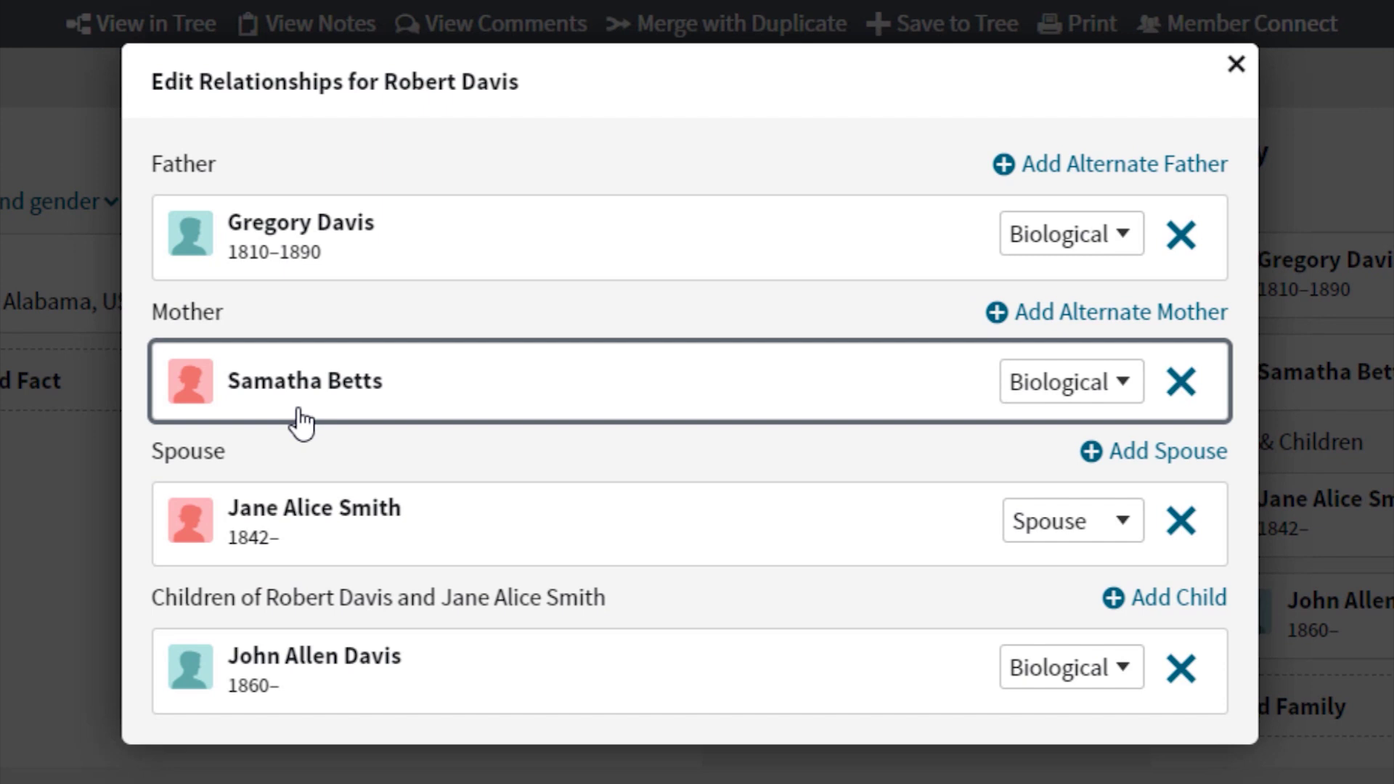
{"action": "left_click", "coordinate": [1122, 383]}
{"action": "left_click", "coordinate": [1025, 485]}
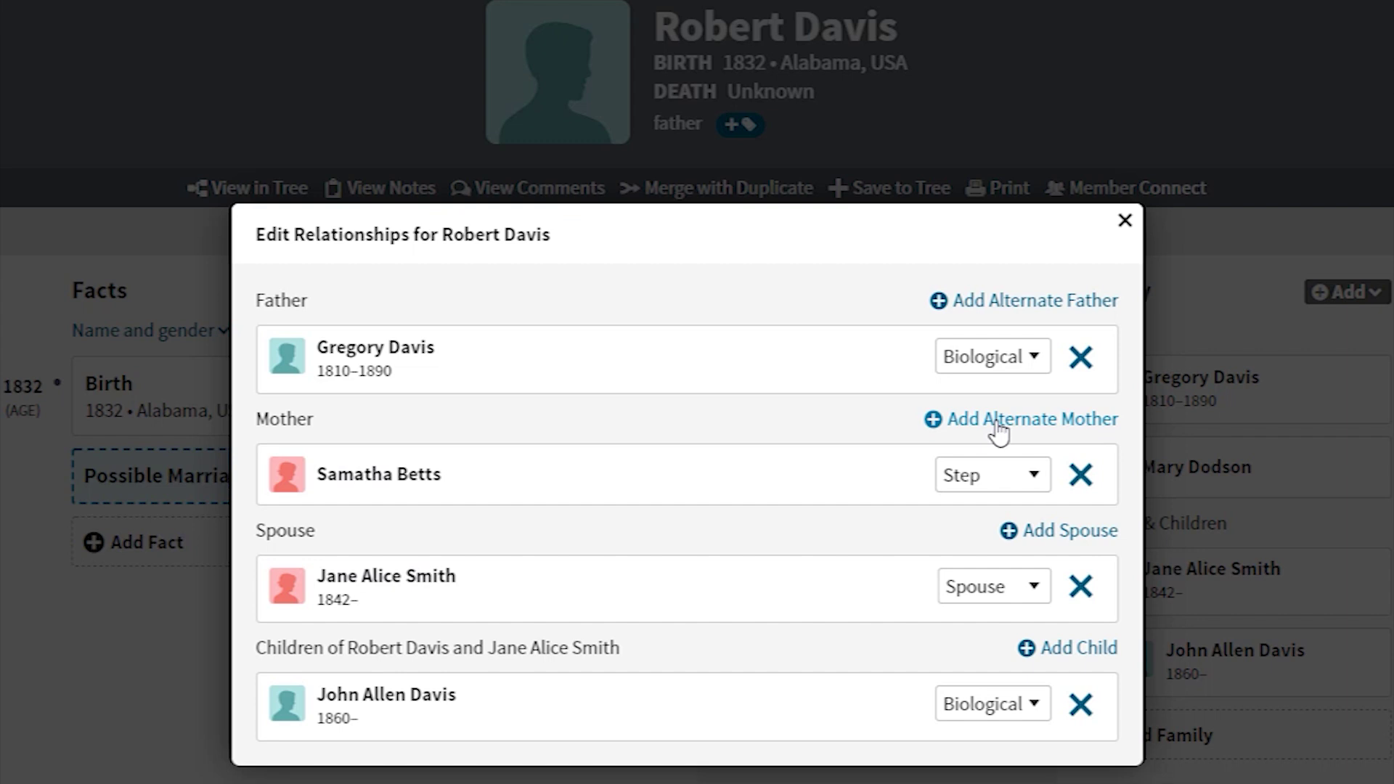
Add the second wife as the son's preferred alternate mother, then remove that relationship
{"action": "left_click", "coordinate": [997, 423]}
{"action": "type", "text": "Mary Do"}
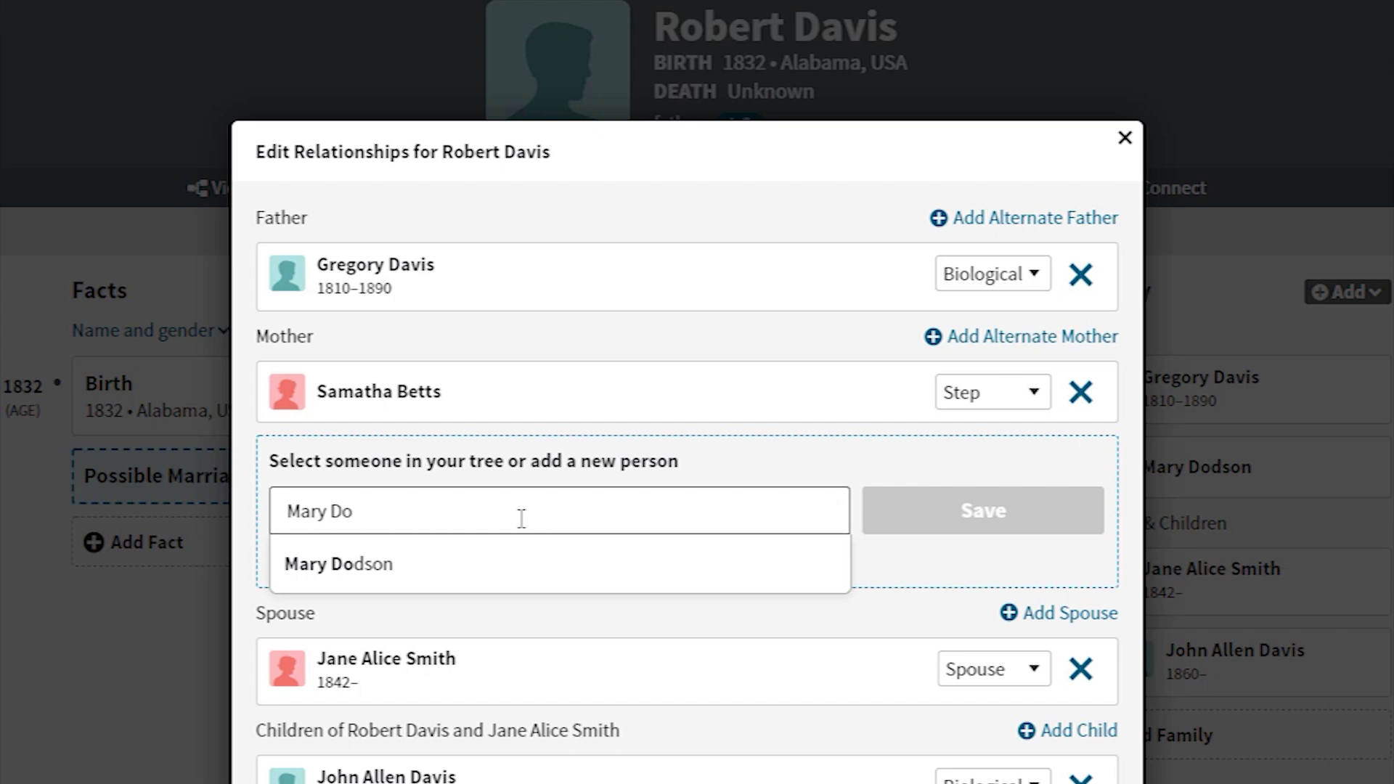
{"action": "left_click", "coordinate": [364, 566]}
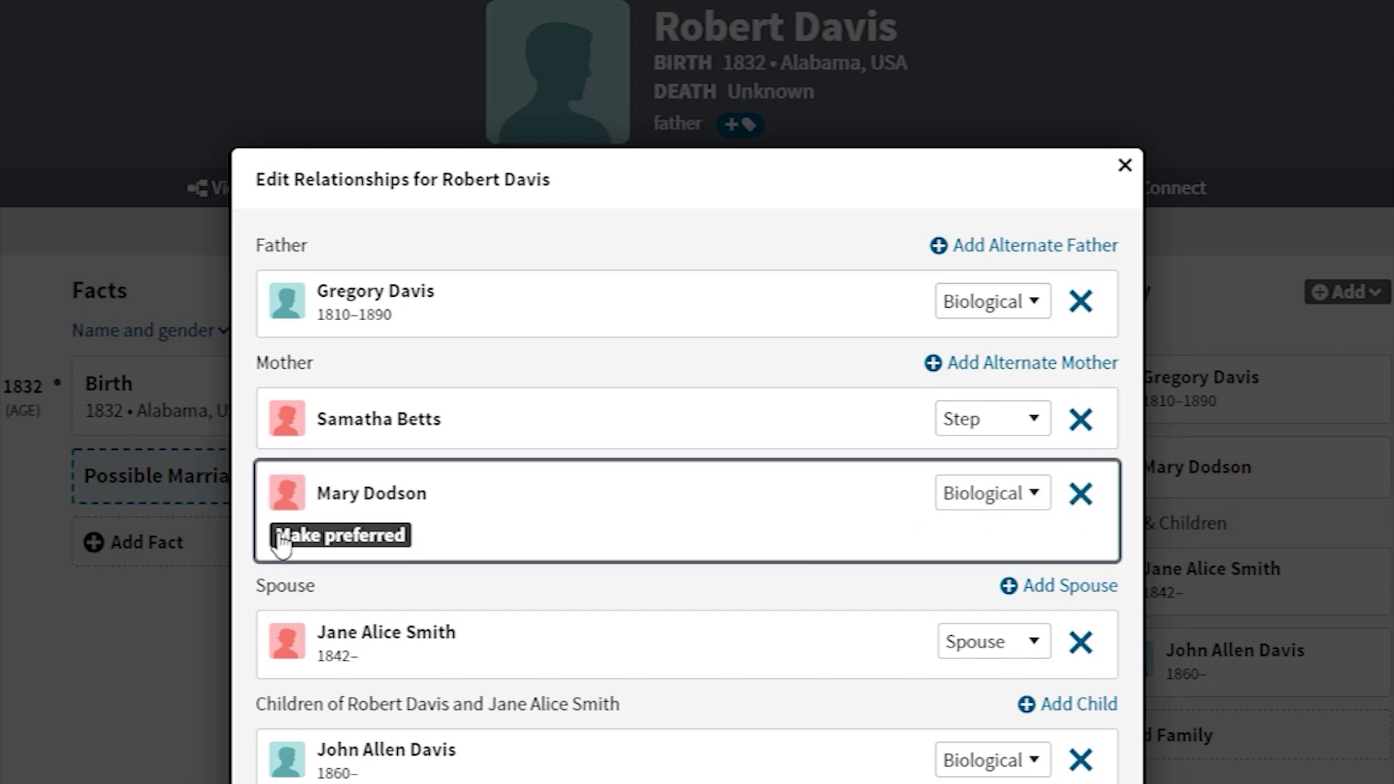
{"action": "left_click", "coordinate": [379, 544]}
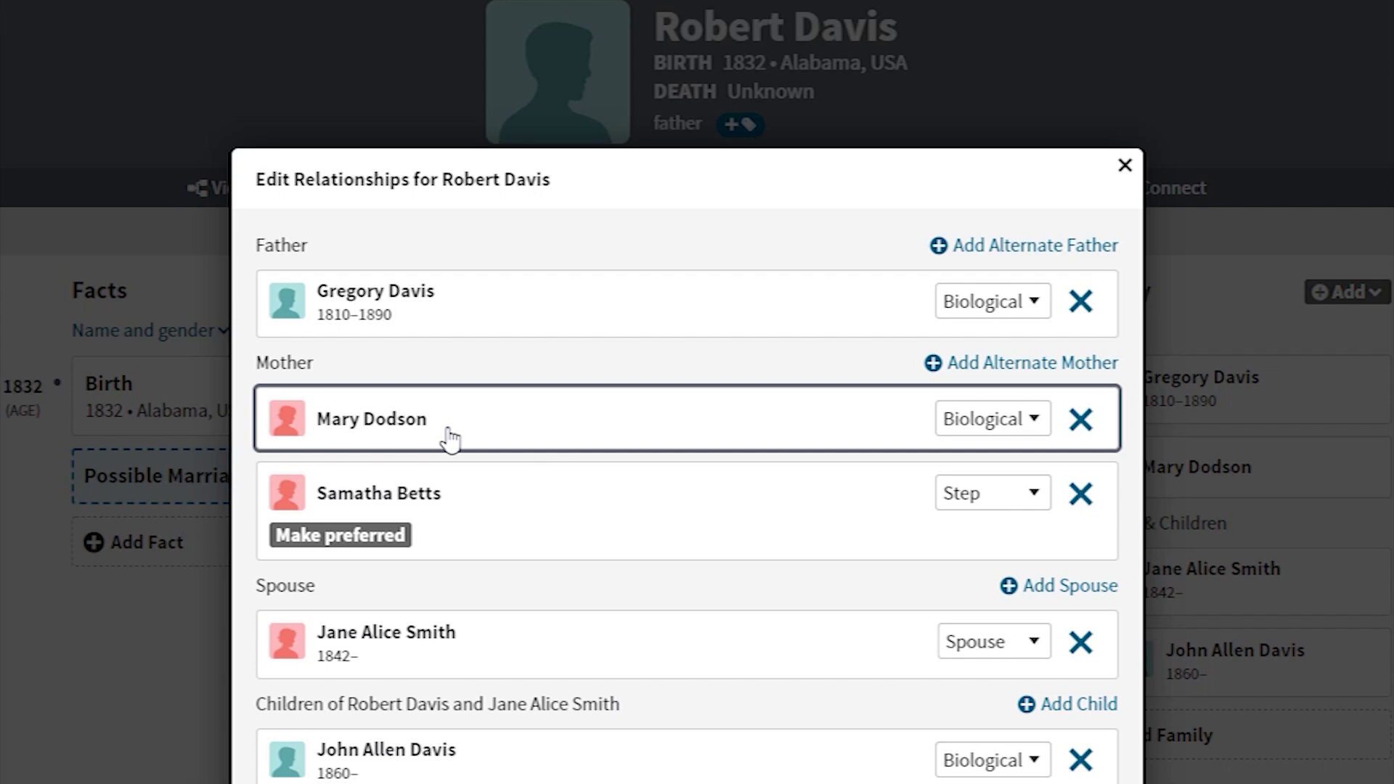
{"action": "left_click", "coordinate": [1081, 419]}
{"action": "left_click", "coordinate": [1012, 581]}
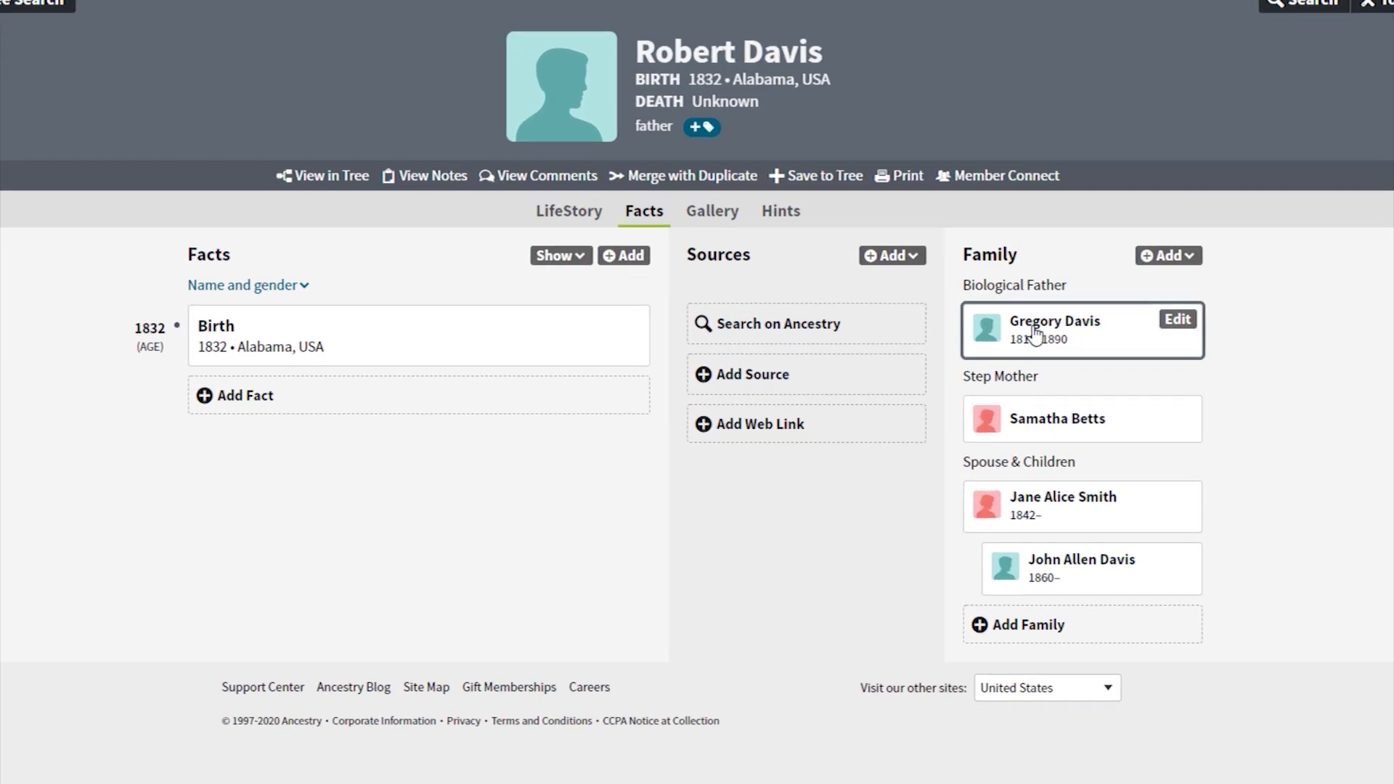
On the second wife's profile, add the existing 1832-born son from the tree as her child
{"action": "left_click", "coordinate": [1035, 333]}
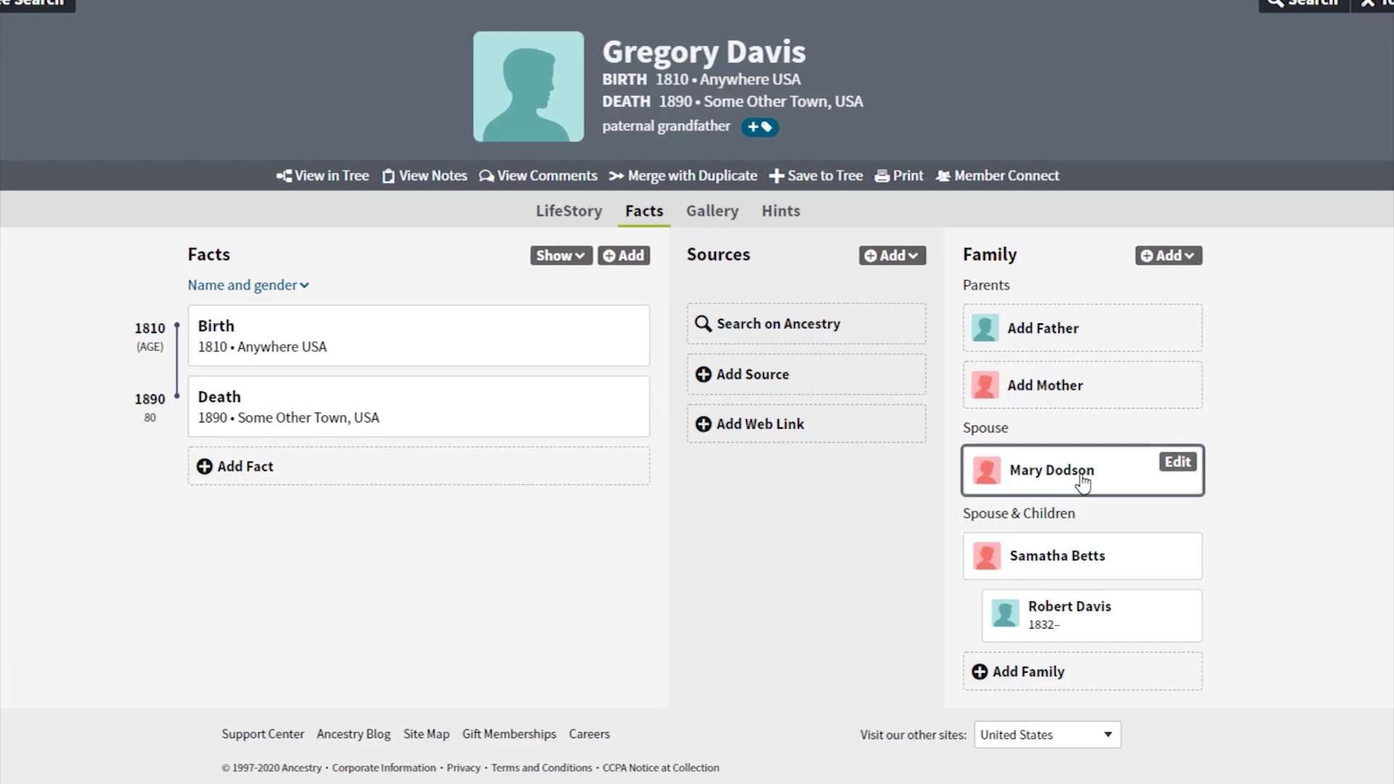
{"action": "left_click", "coordinate": [1040, 472]}
{"action": "left_click", "coordinate": [1022, 524]}
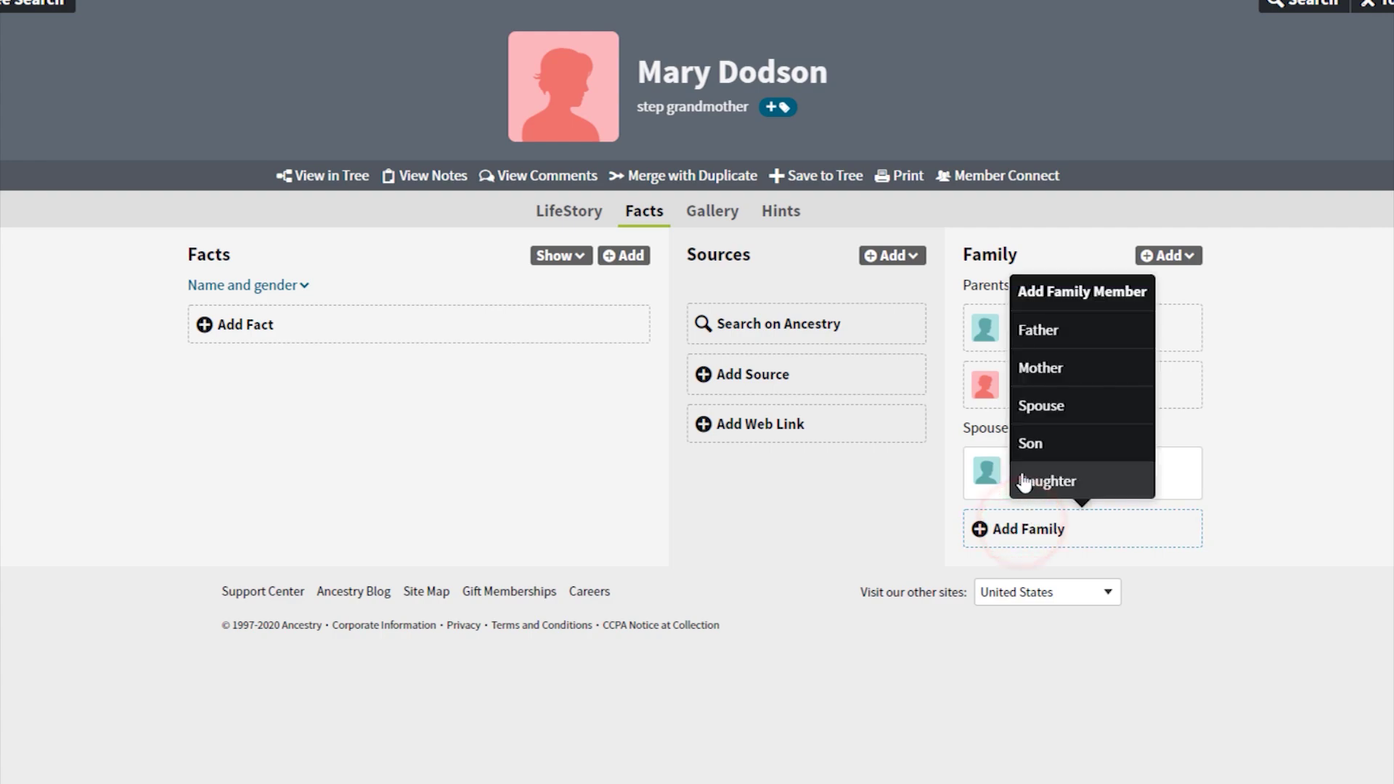
{"action": "left_click", "coordinate": [1031, 451]}
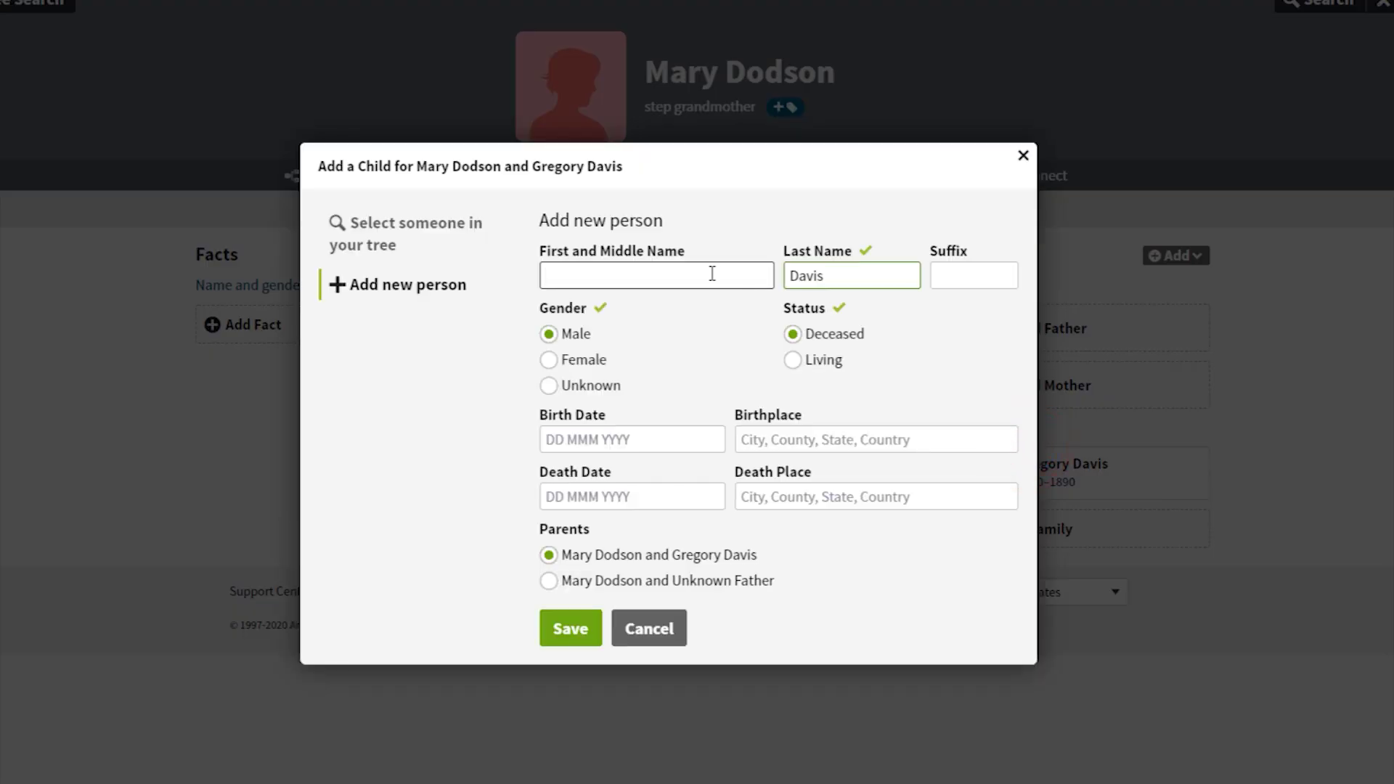
{"action": "left_click", "coordinate": [355, 225]}
{"action": "type", "text": "Robert"}
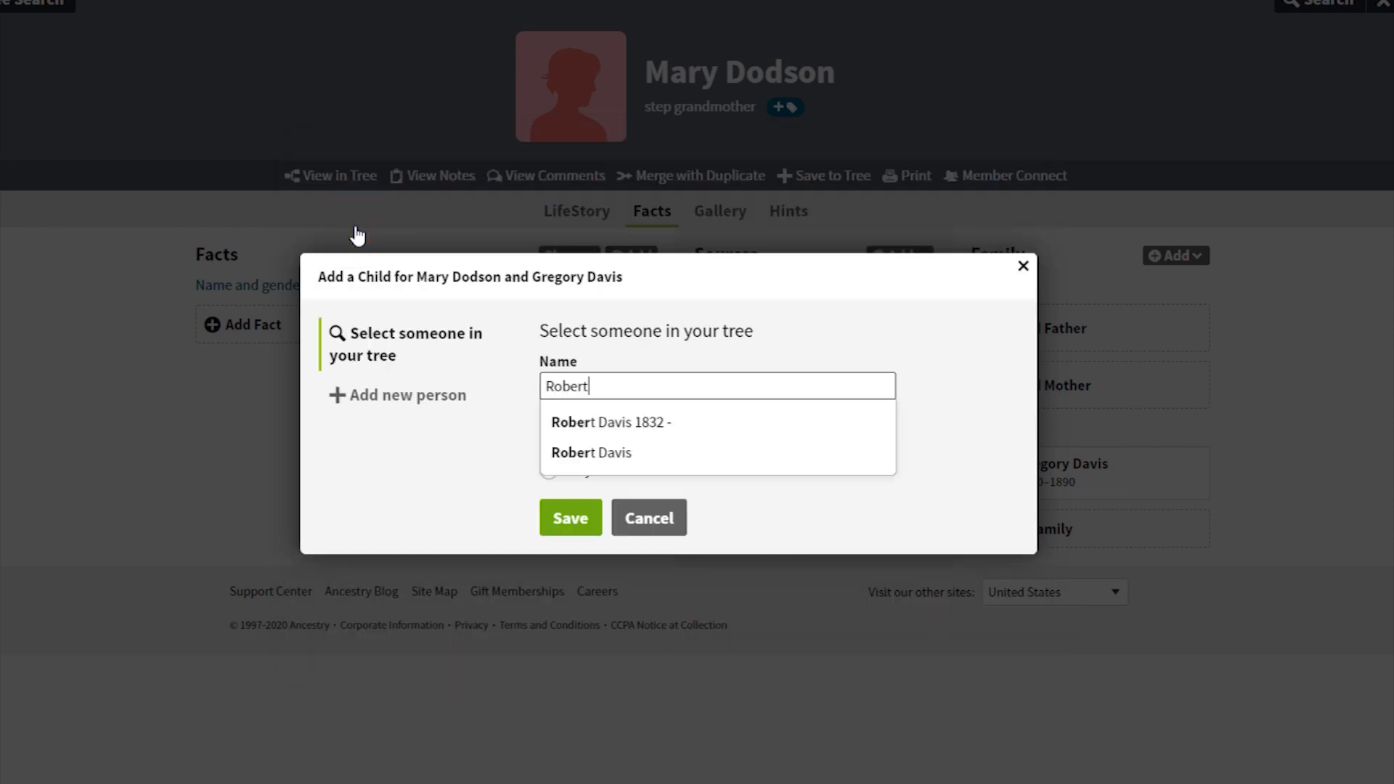
{"action": "left_click", "coordinate": [600, 432]}
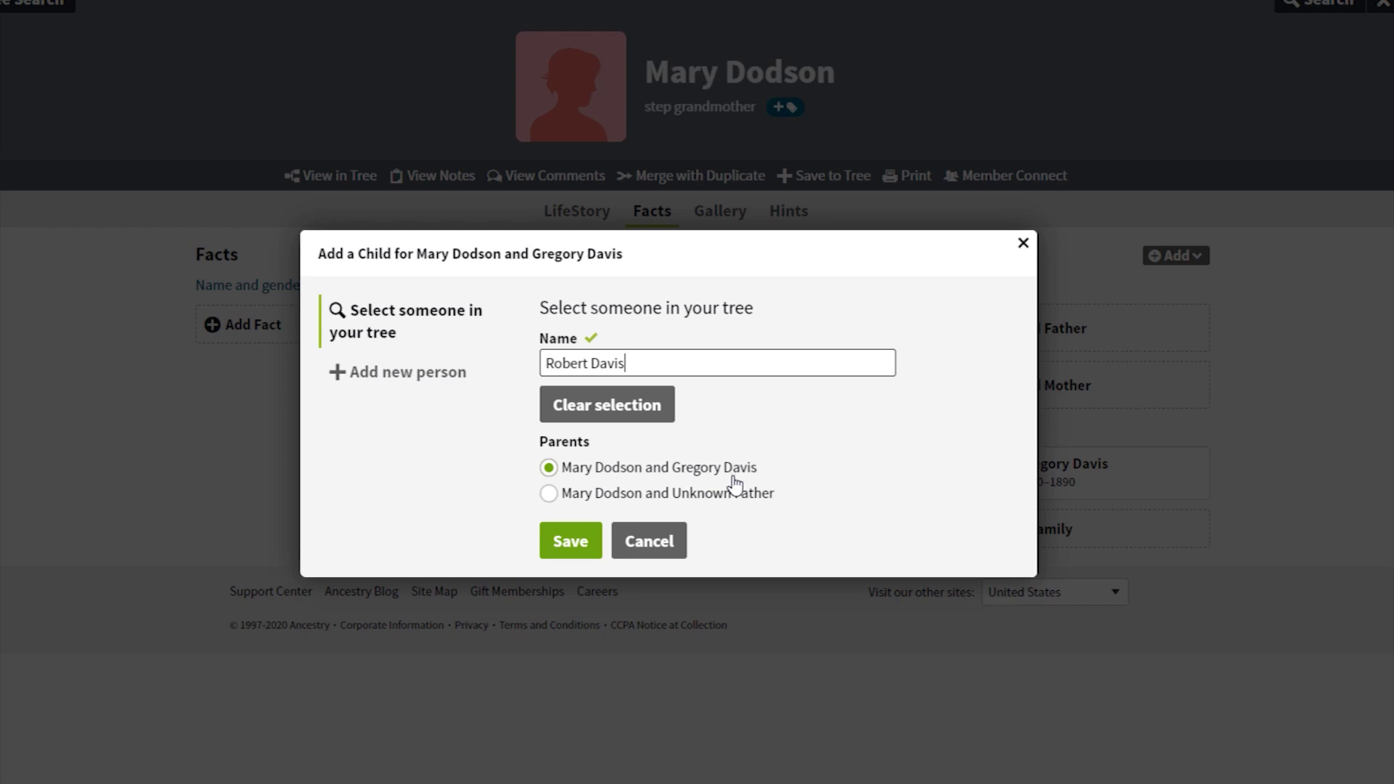
{"action": "left_click", "coordinate": [560, 546]}
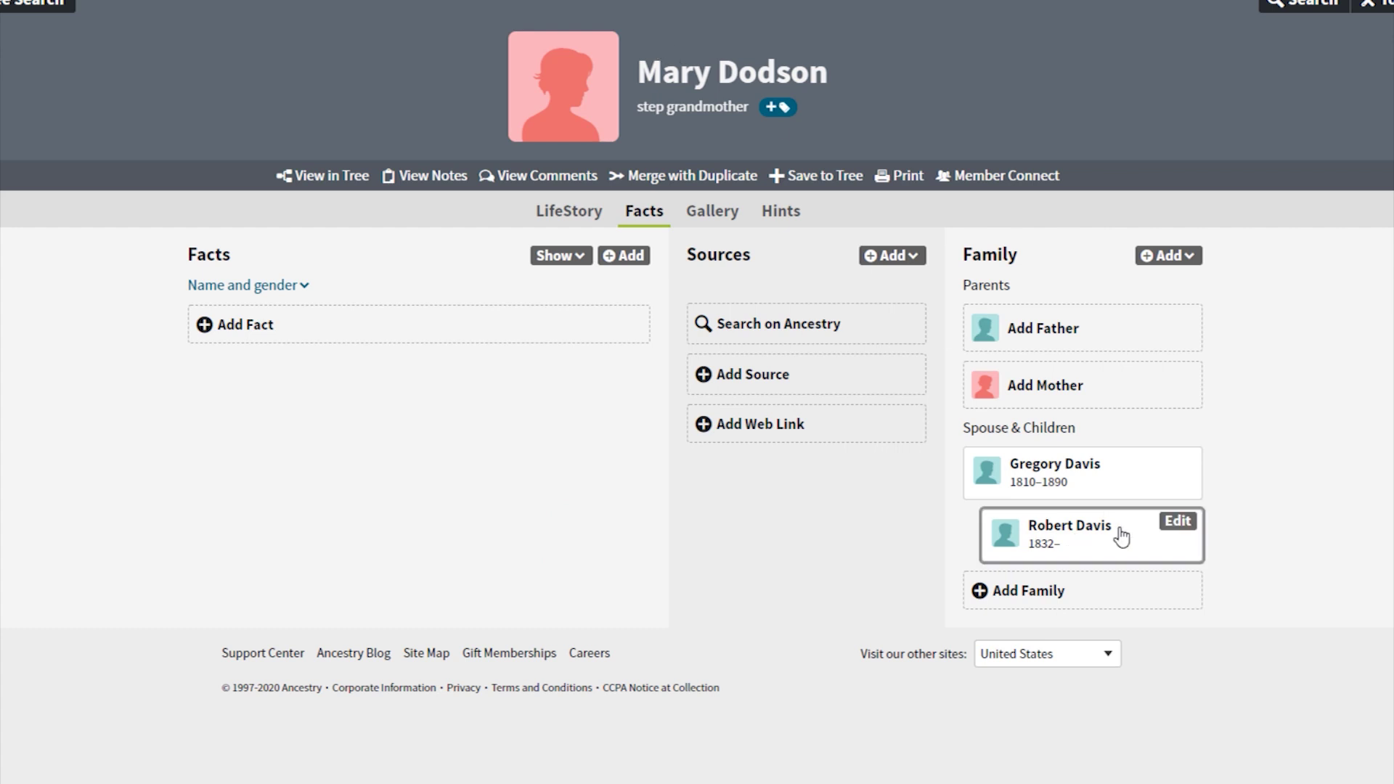
Review the son's additional parent relationships, then return to the grandfather's profile
{"action": "left_click", "coordinate": [1038, 468]}
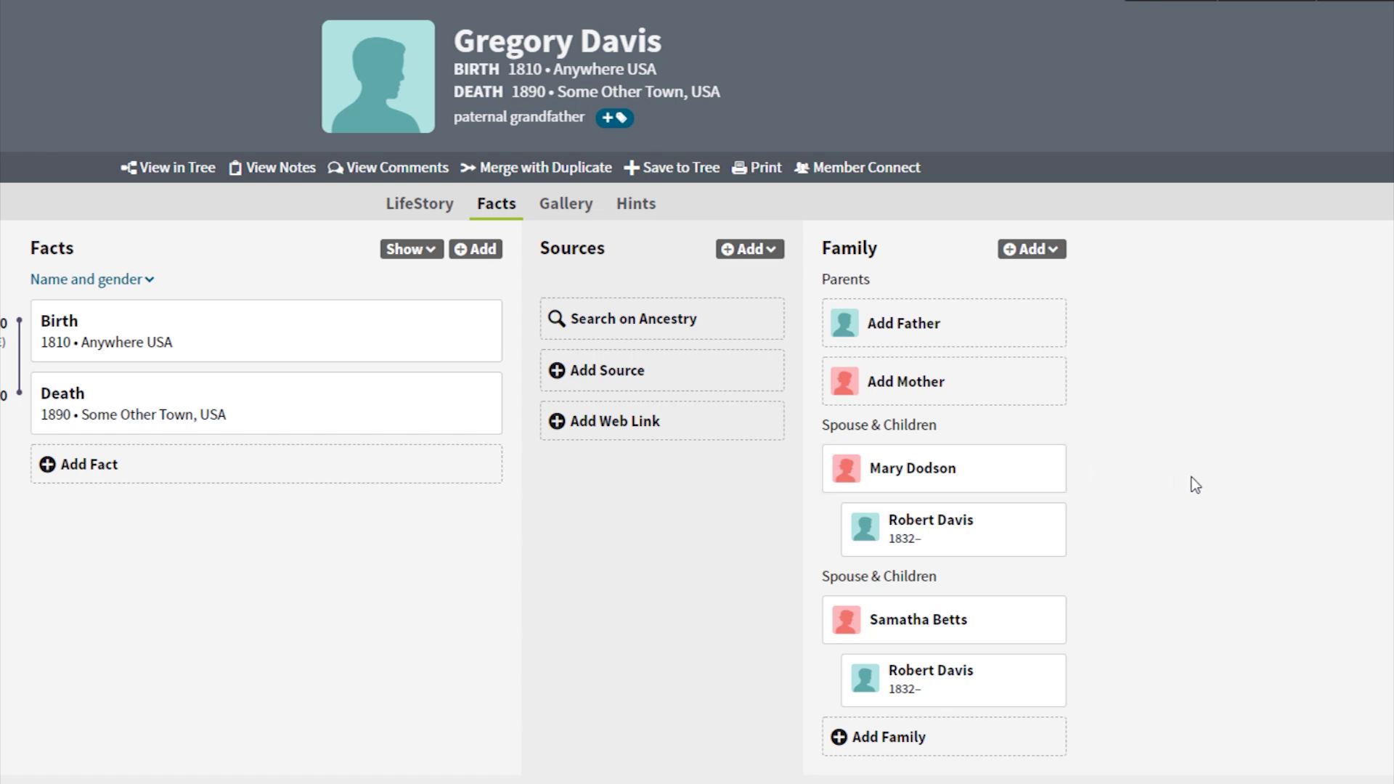
{"action": "left_click", "coordinate": [916, 531]}
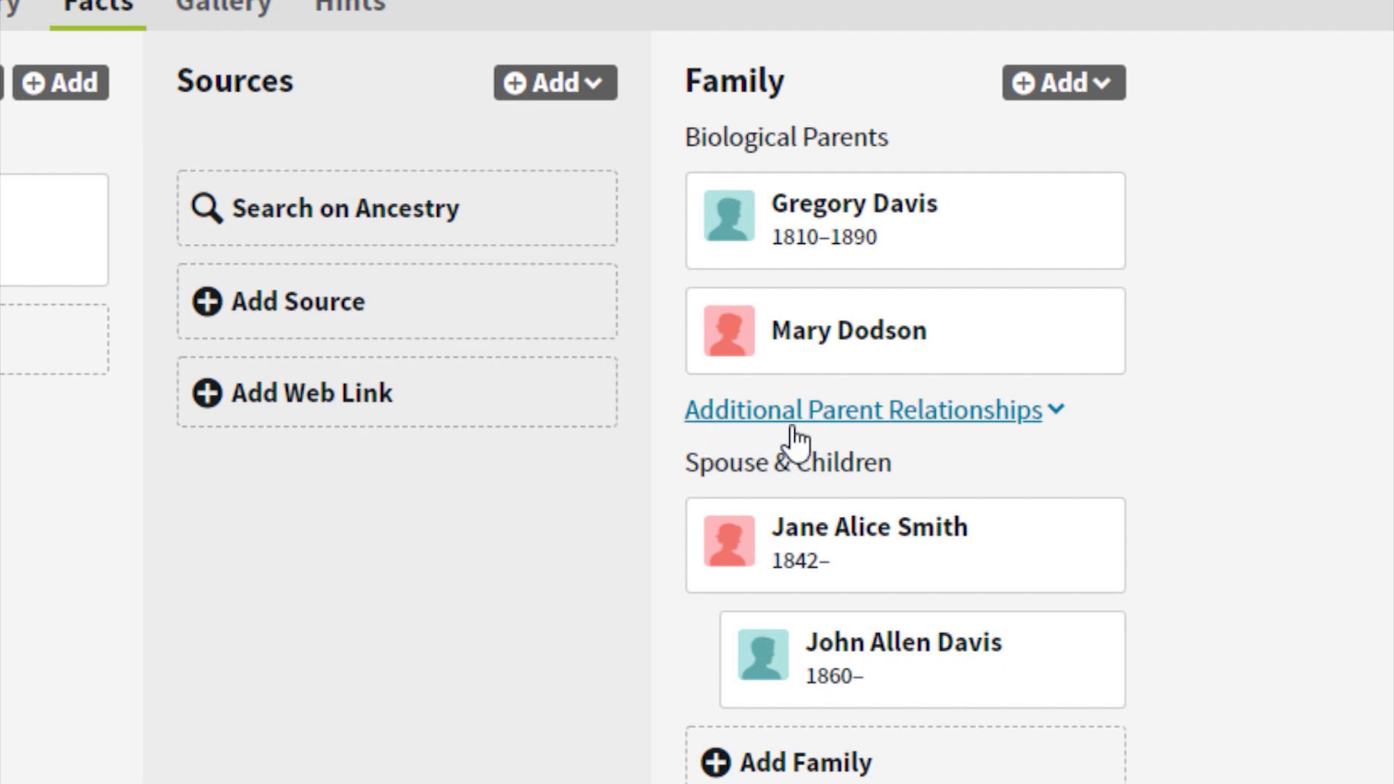
{"action": "left_click", "coordinate": [1059, 411]}
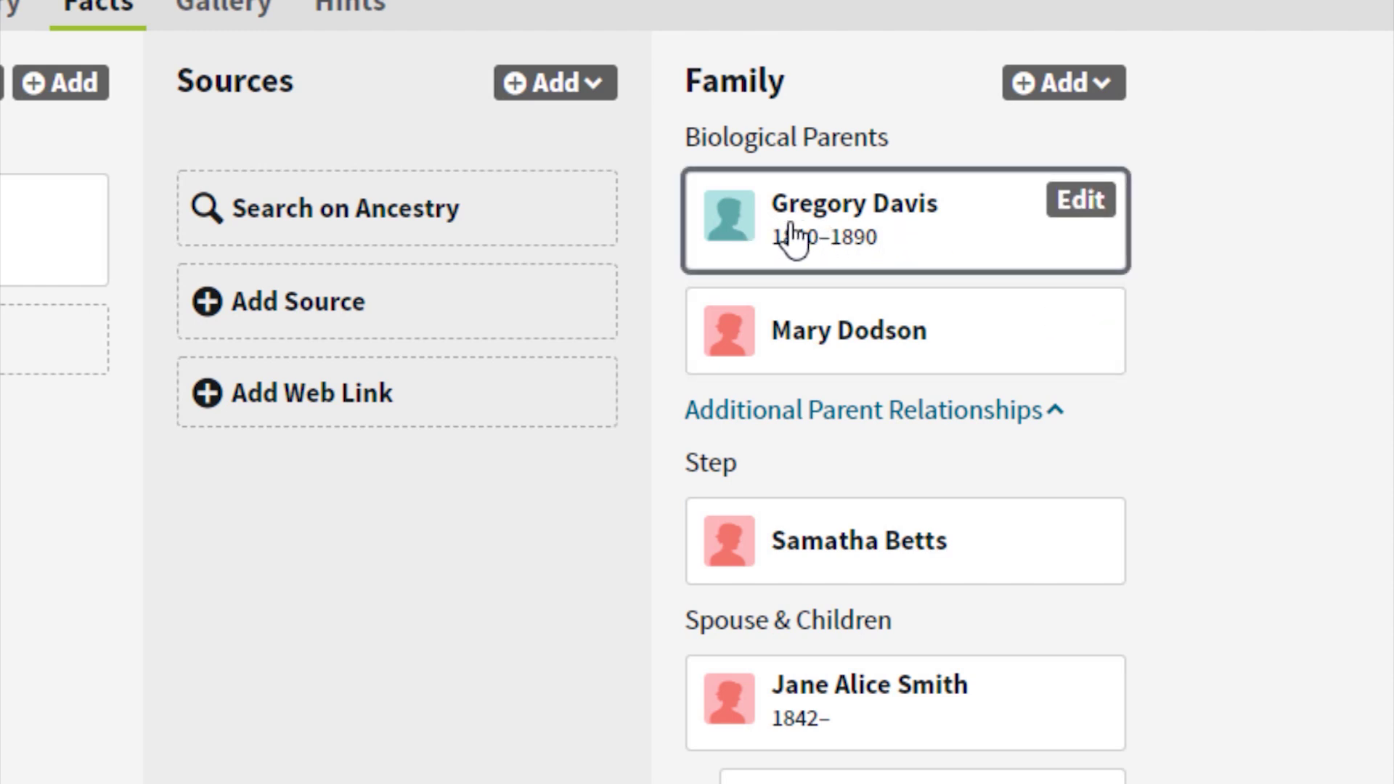
{"action": "left_click", "coordinate": [844, 230]}
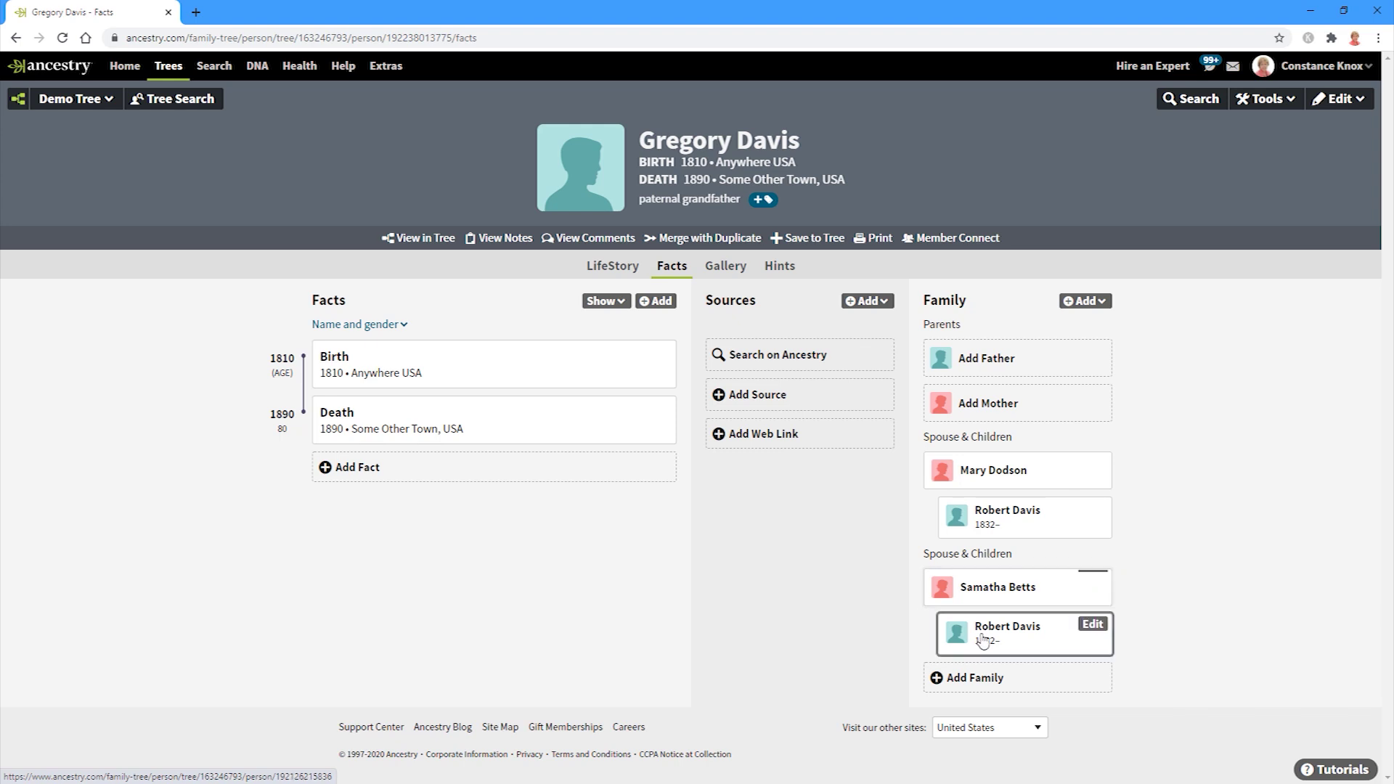
Remove the son as a child of the wife in her relationship editor
{"action": "left_click", "coordinate": [986, 594]}
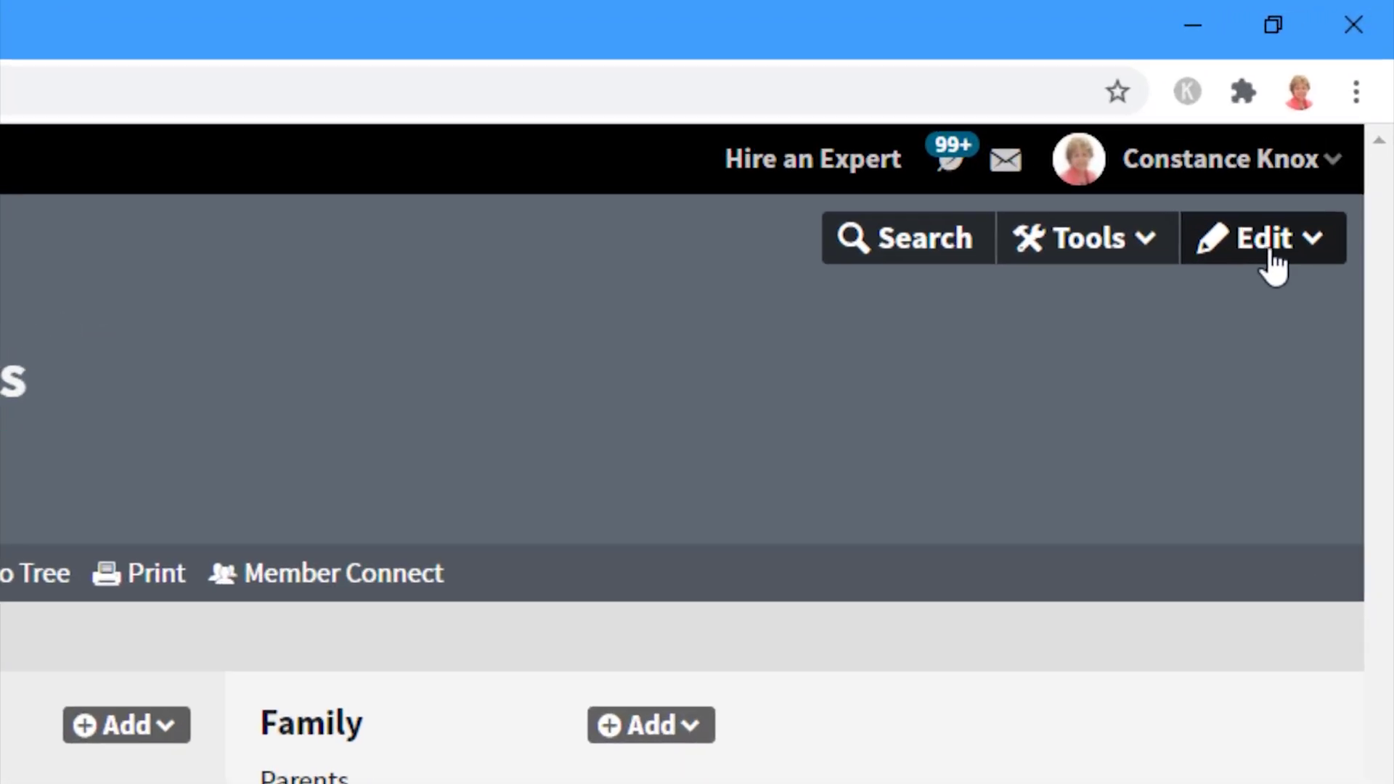
{"action": "left_click", "coordinate": [1270, 247]}
{"action": "left_click", "coordinate": [1178, 387]}
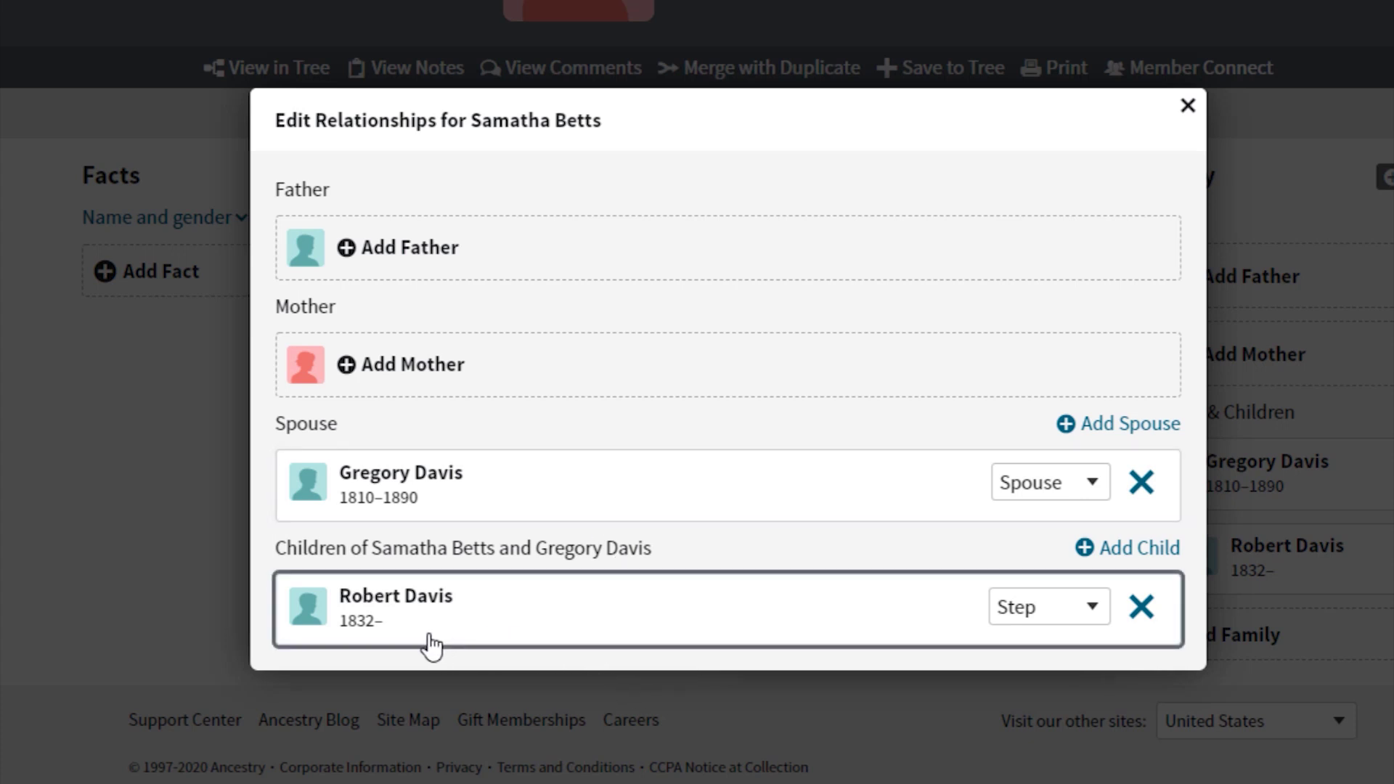
{"action": "left_click", "coordinate": [1136, 606]}
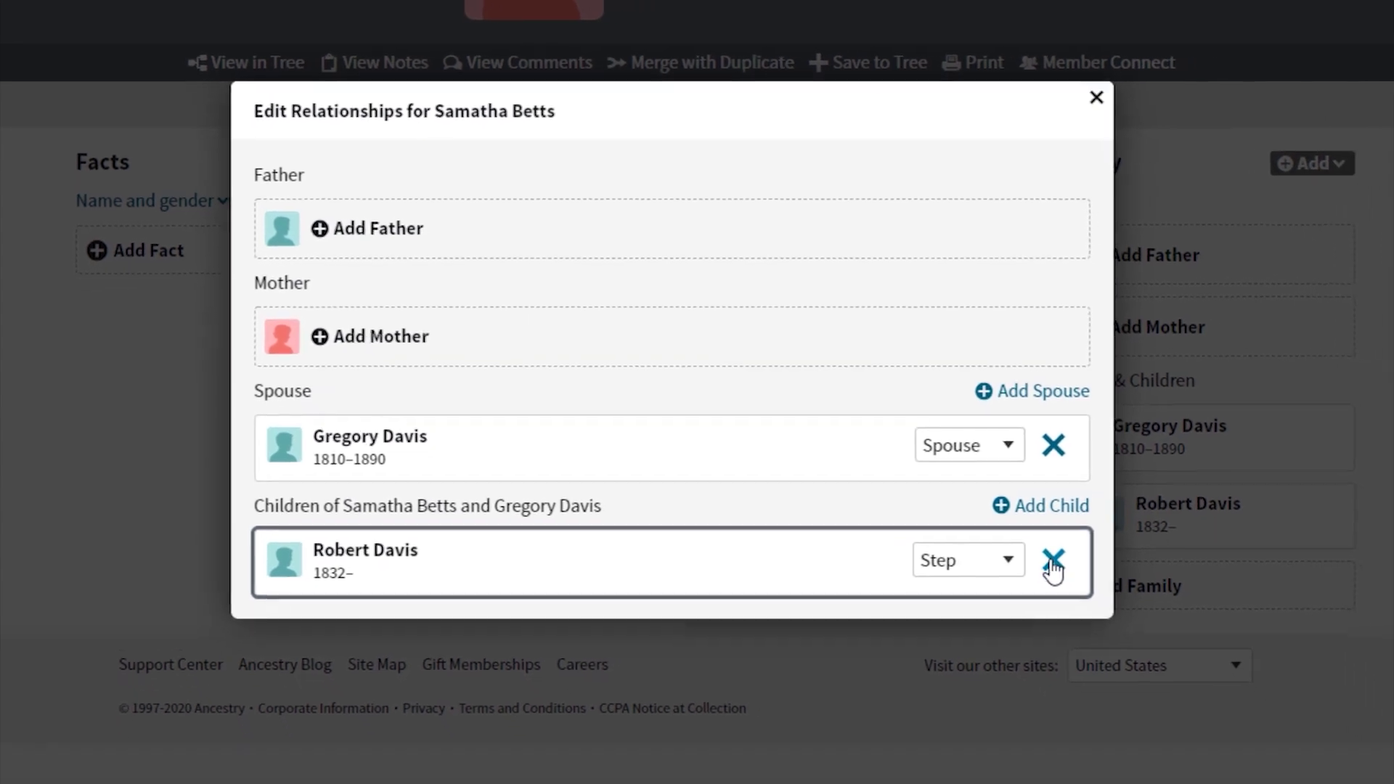
{"action": "left_click", "coordinate": [808, 712]}
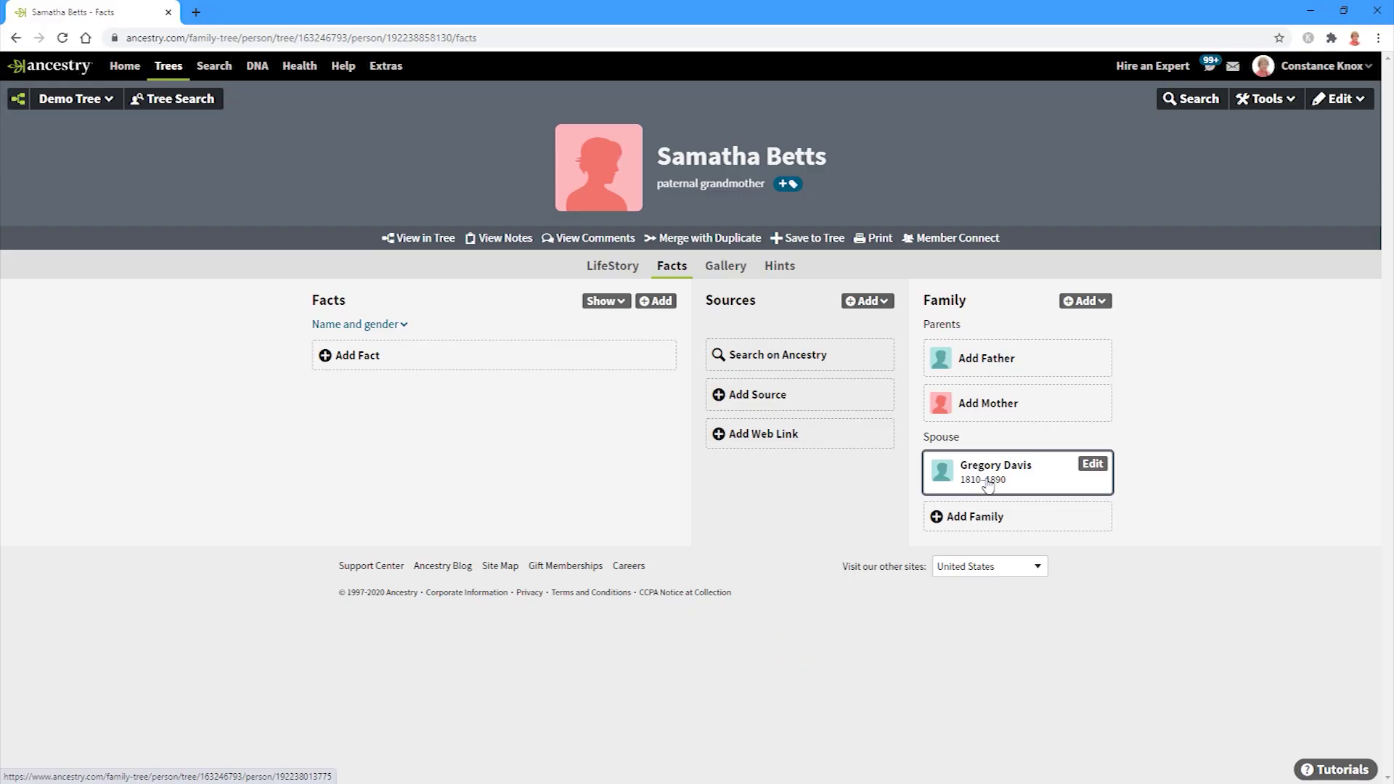
{"action": "left_click", "coordinate": [987, 482]}
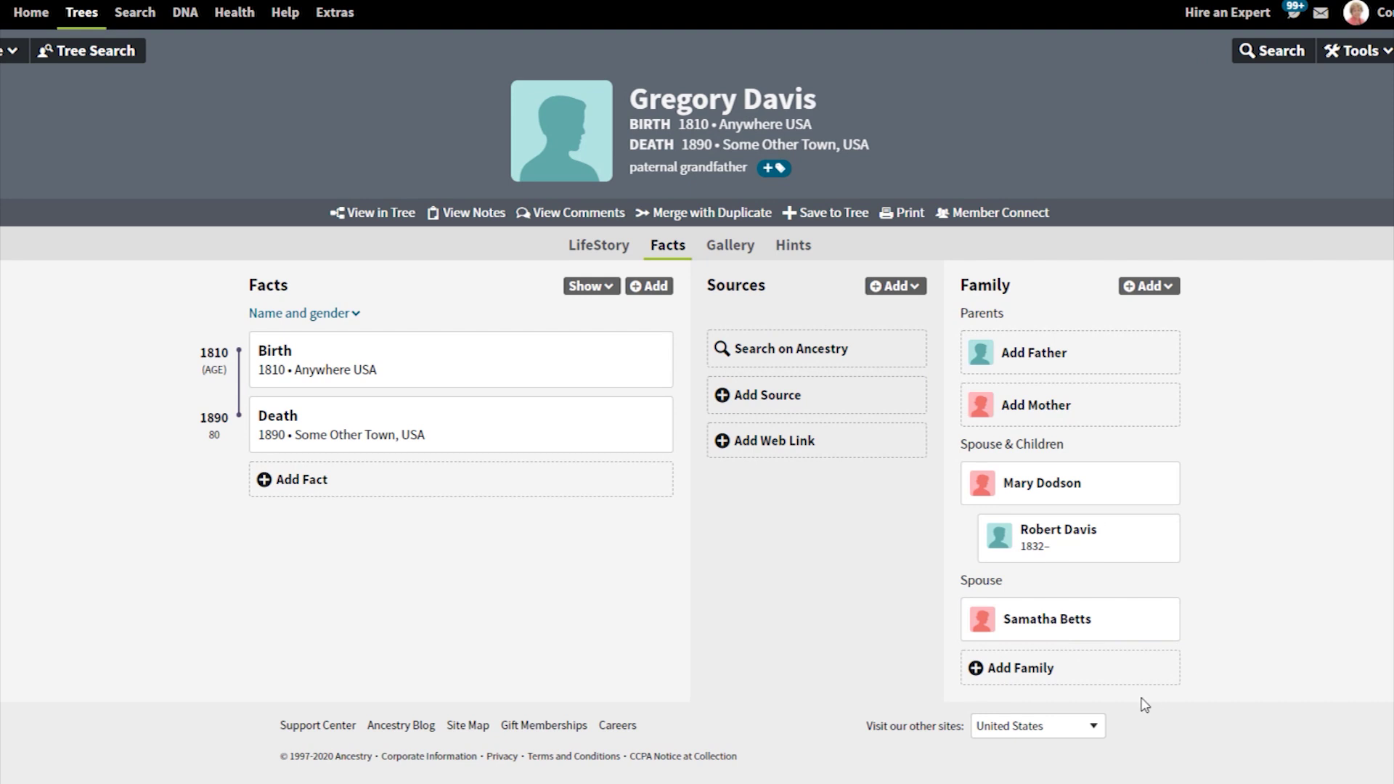
Add a new daughter with the grandfather and his wife as her parents
{"action": "left_click", "coordinate": [992, 669]}
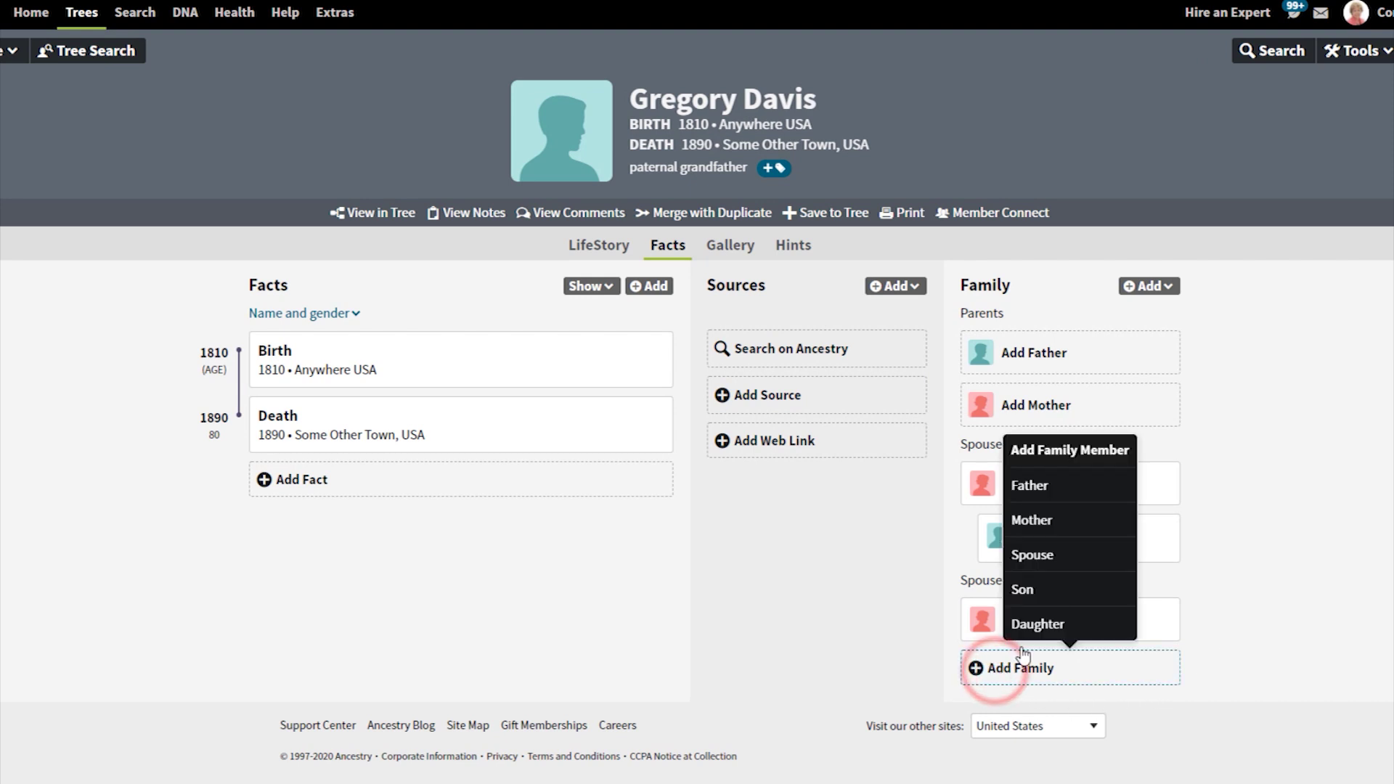
{"action": "left_click", "coordinate": [1039, 626]}
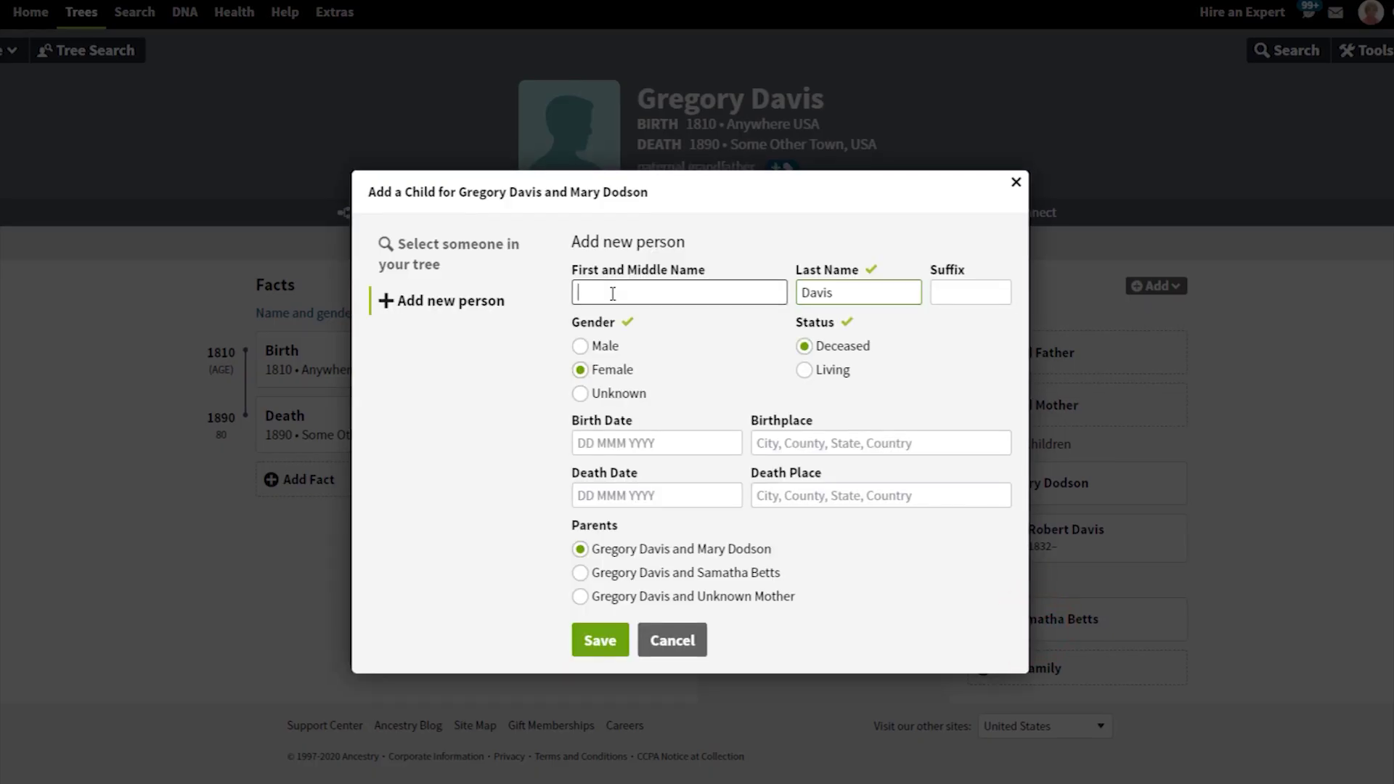
{"action": "type", "text": "Betty"}
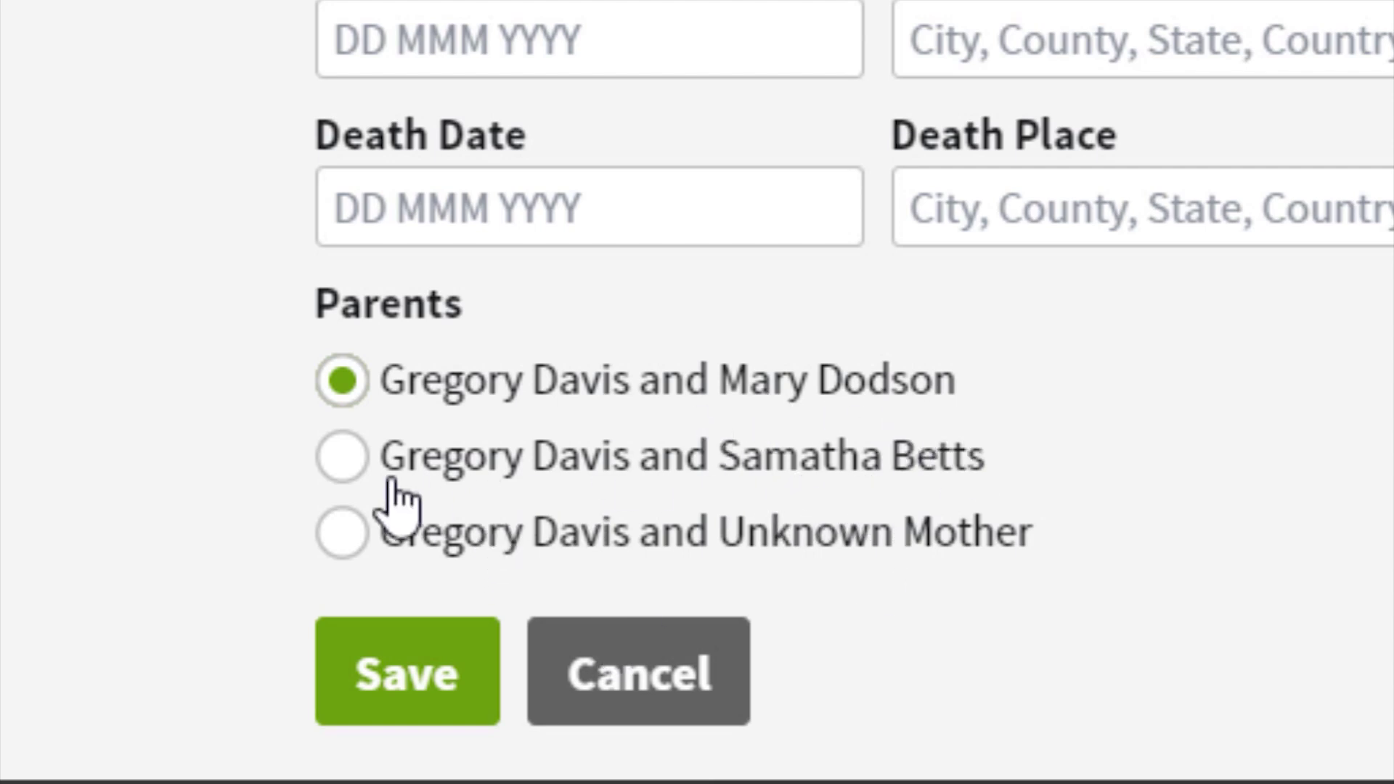
{"action": "left_click", "coordinate": [341, 463]}
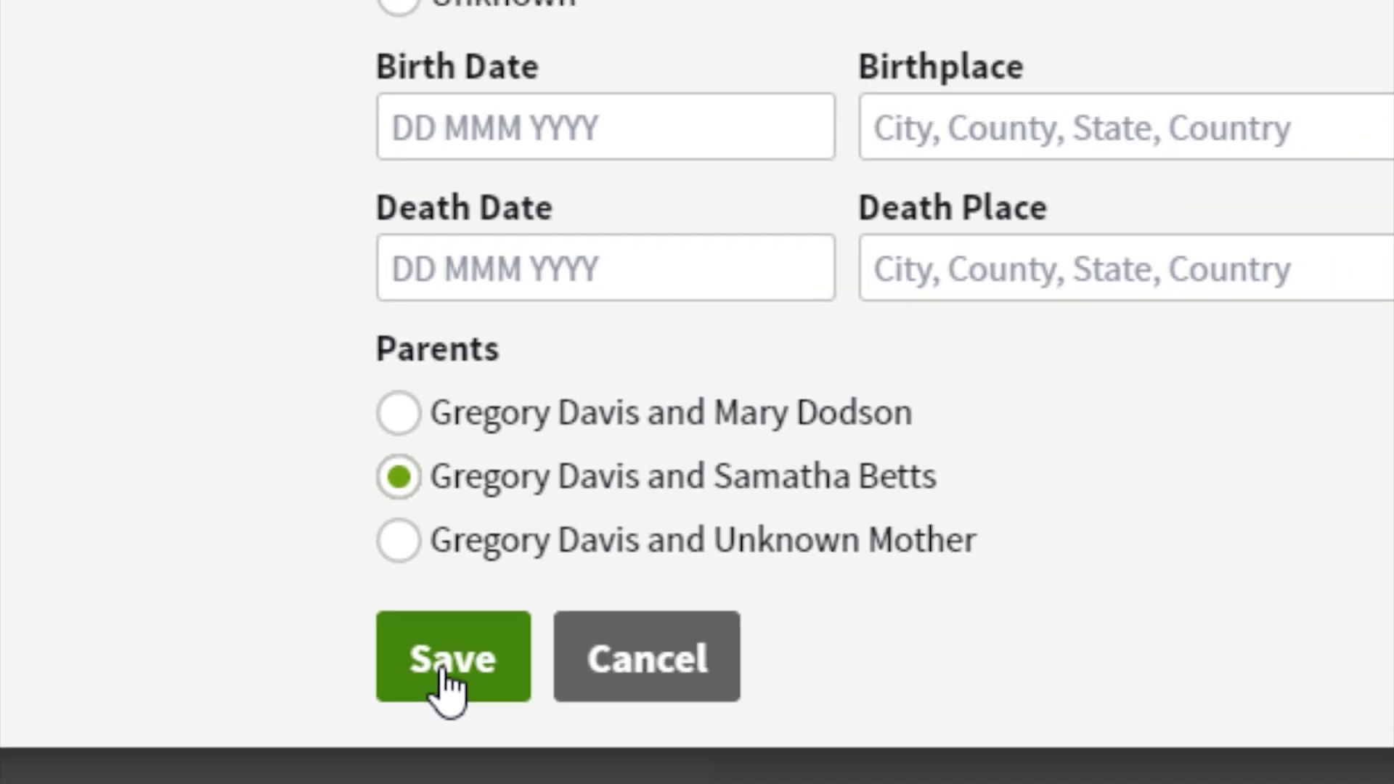
{"action": "left_click", "coordinate": [396, 693]}
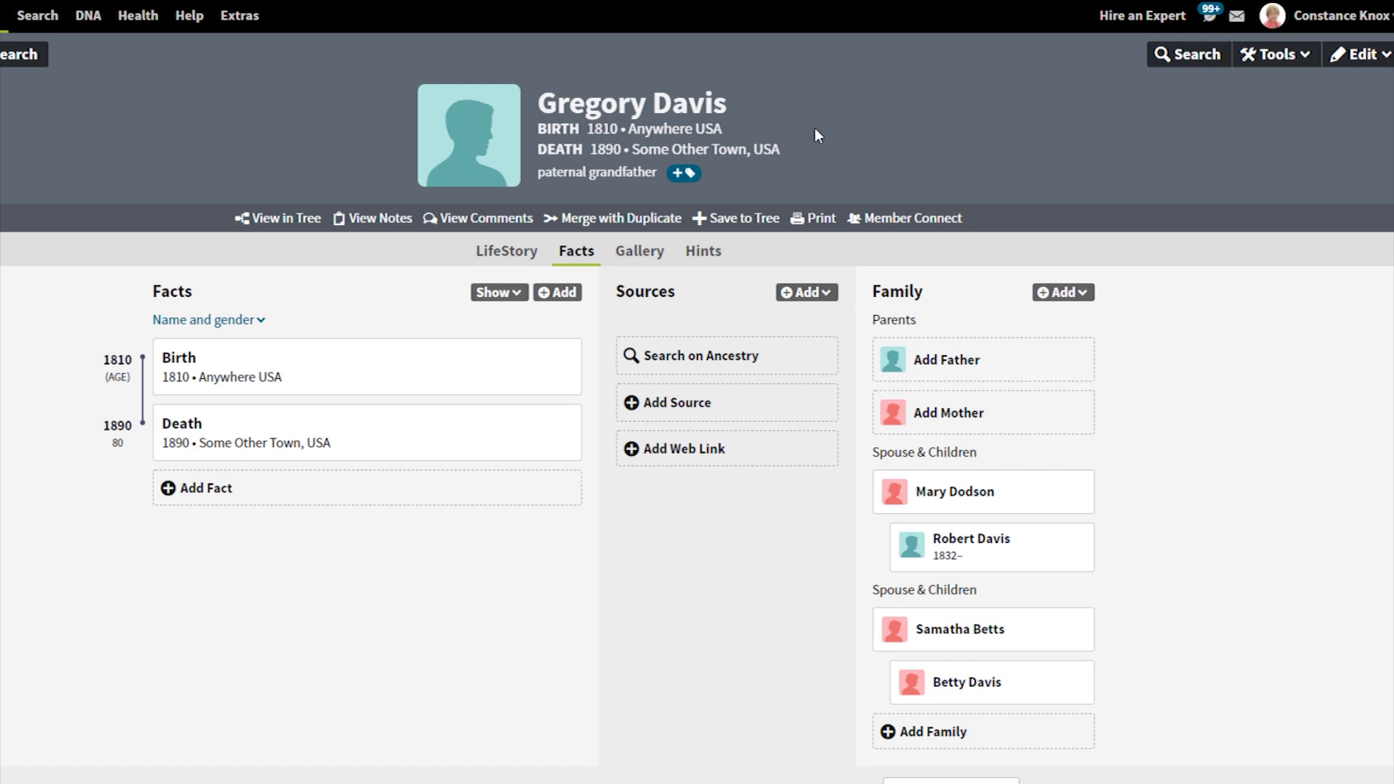
Change the daughter's relationship to the grandfather from Biological to Adopted
{"action": "left_click", "coordinate": [1355, 53]}
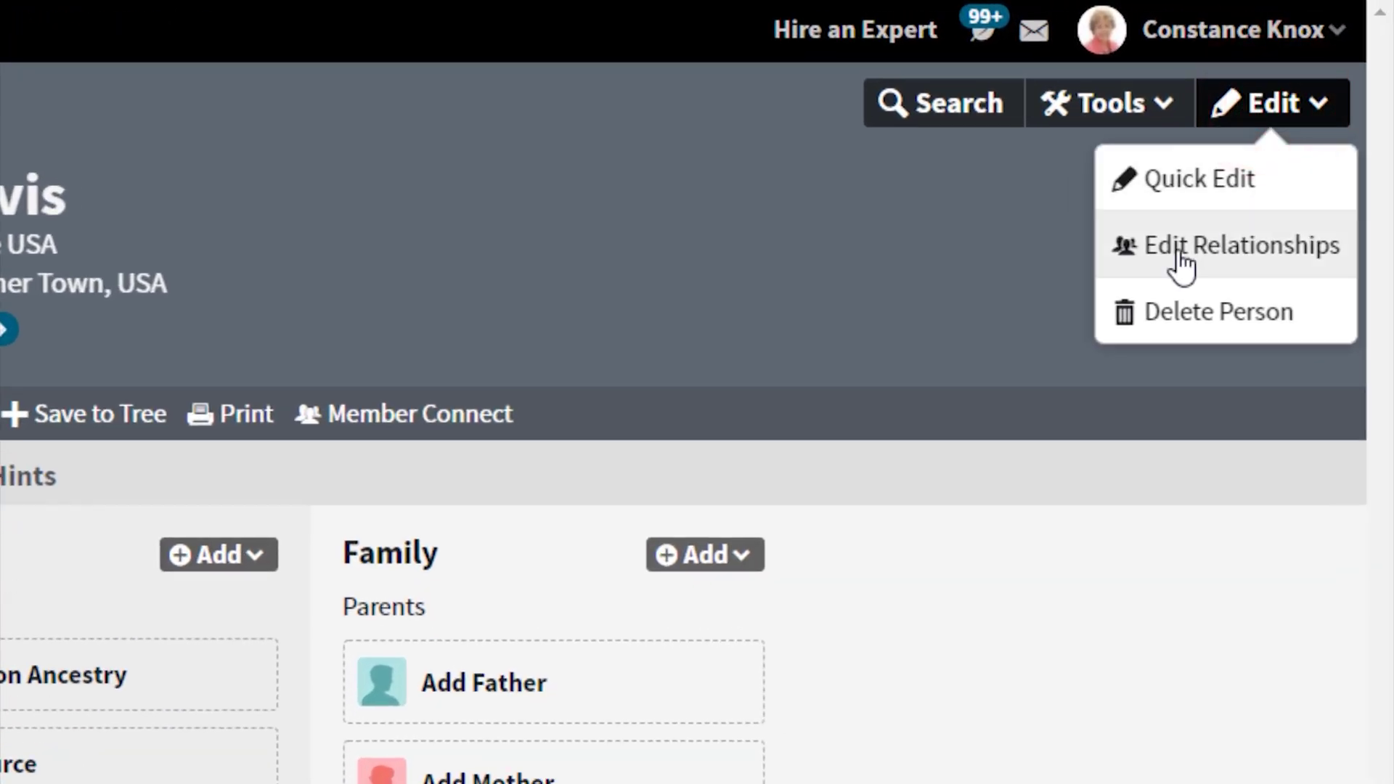
{"action": "left_click", "coordinate": [1180, 262]}
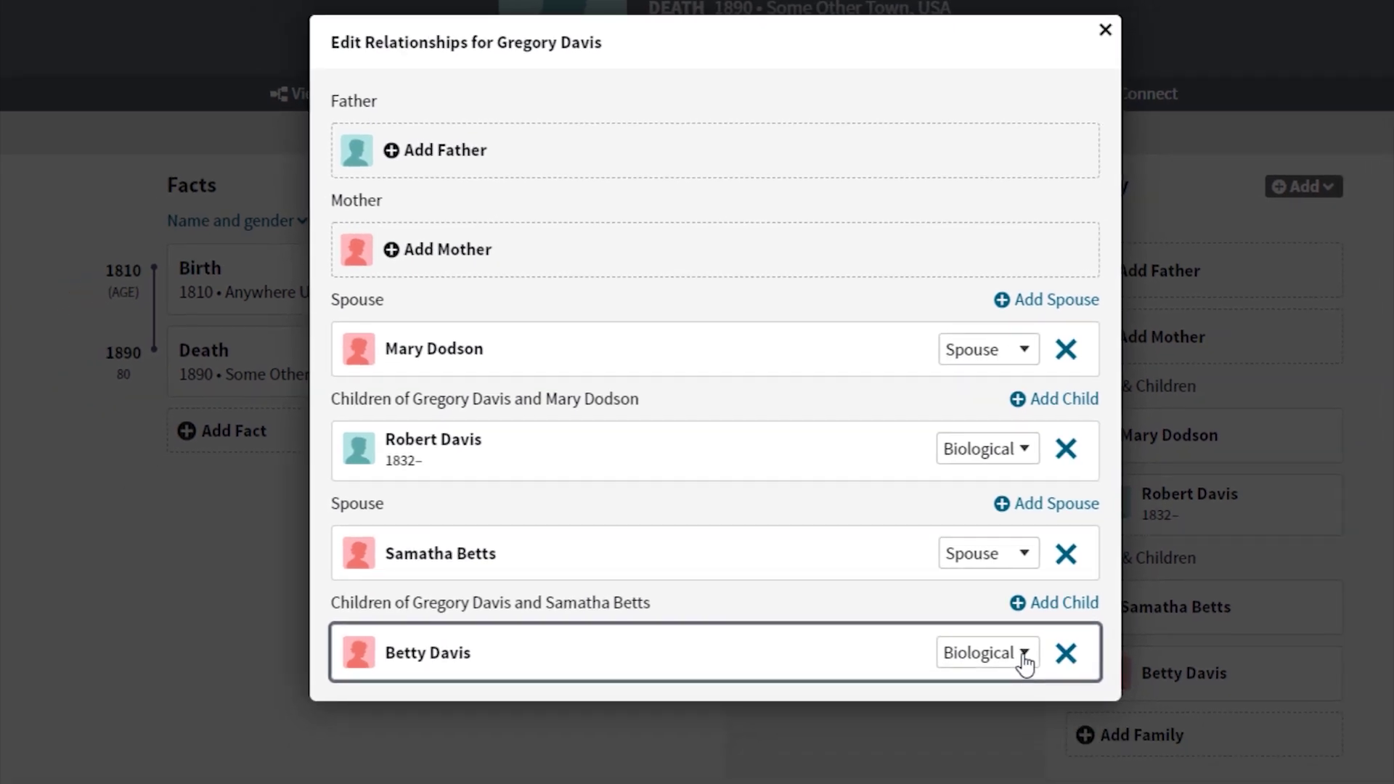
{"action": "left_click", "coordinate": [1025, 659]}
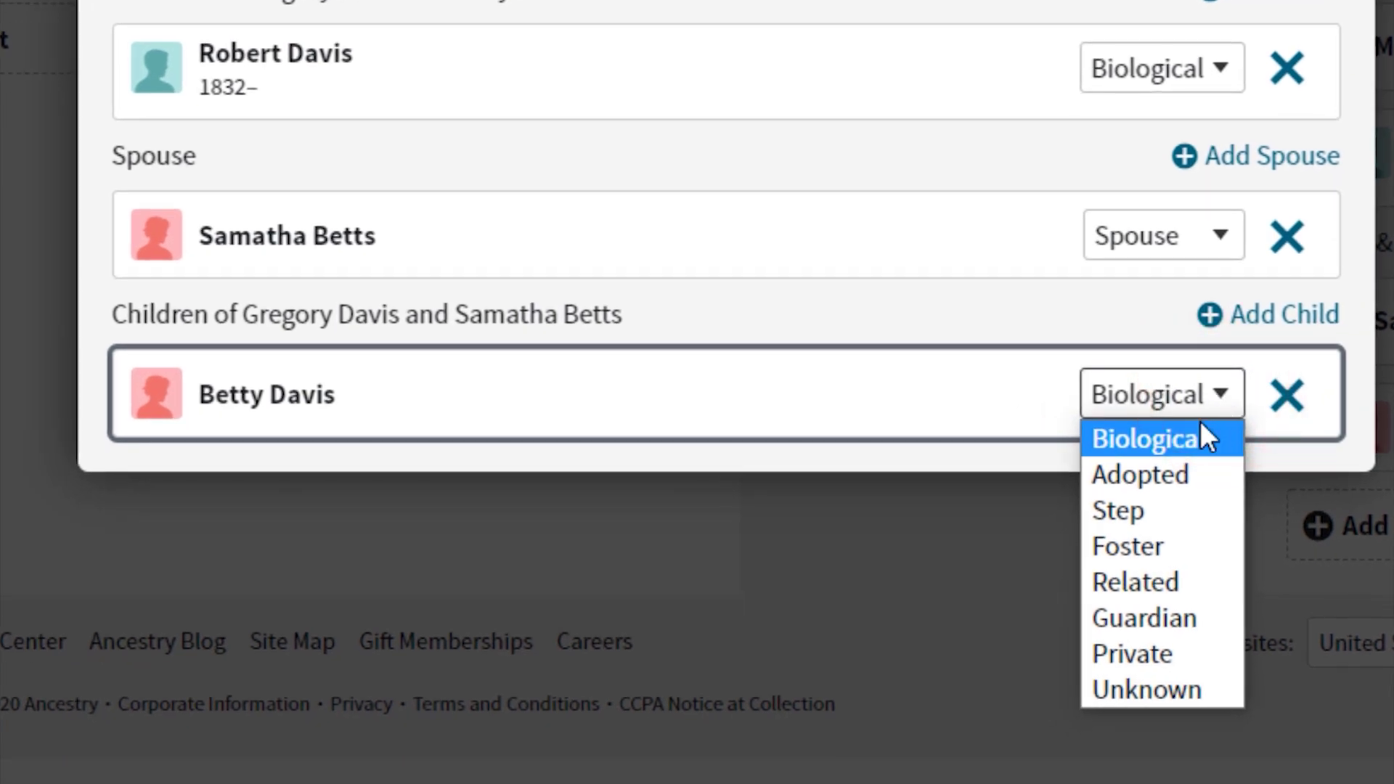
{"action": "left_click", "coordinate": [1126, 478]}
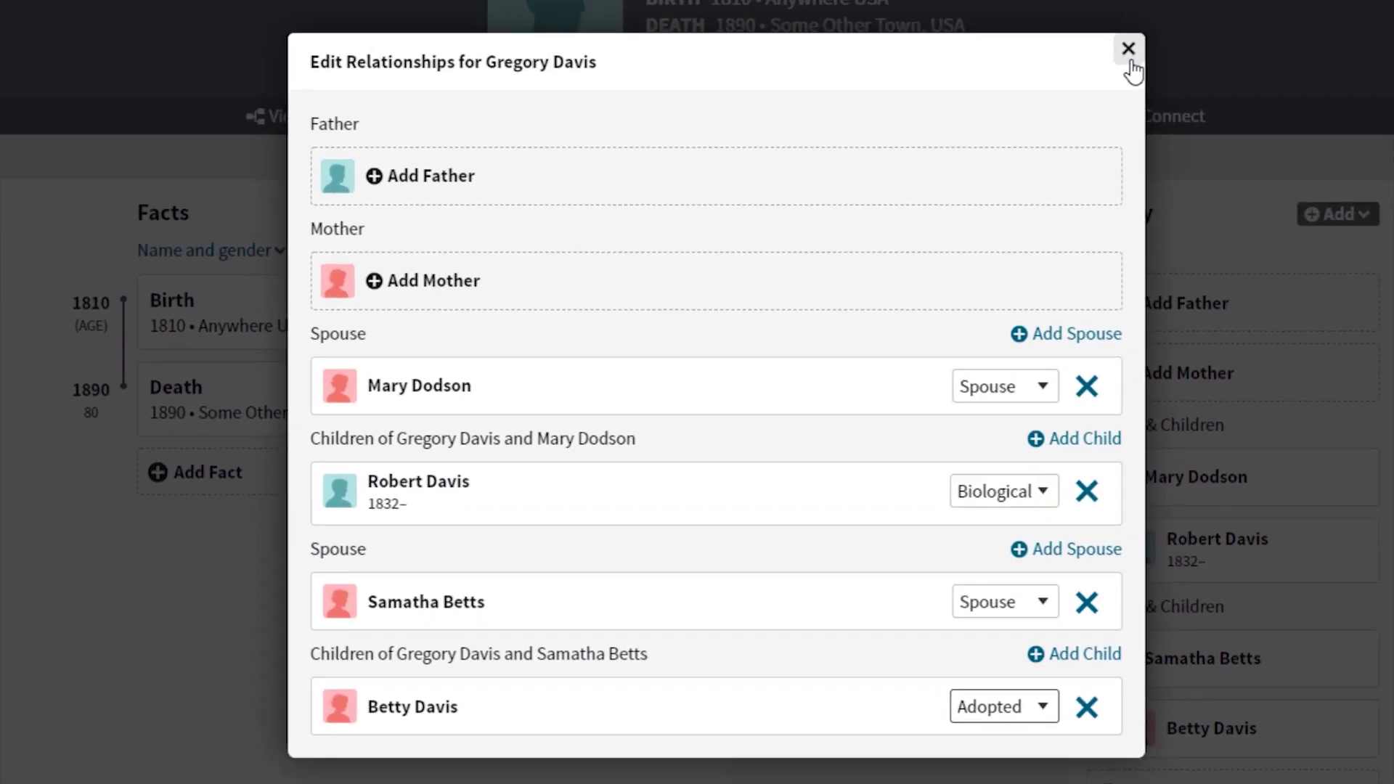
{"action": "left_click", "coordinate": [1129, 50]}
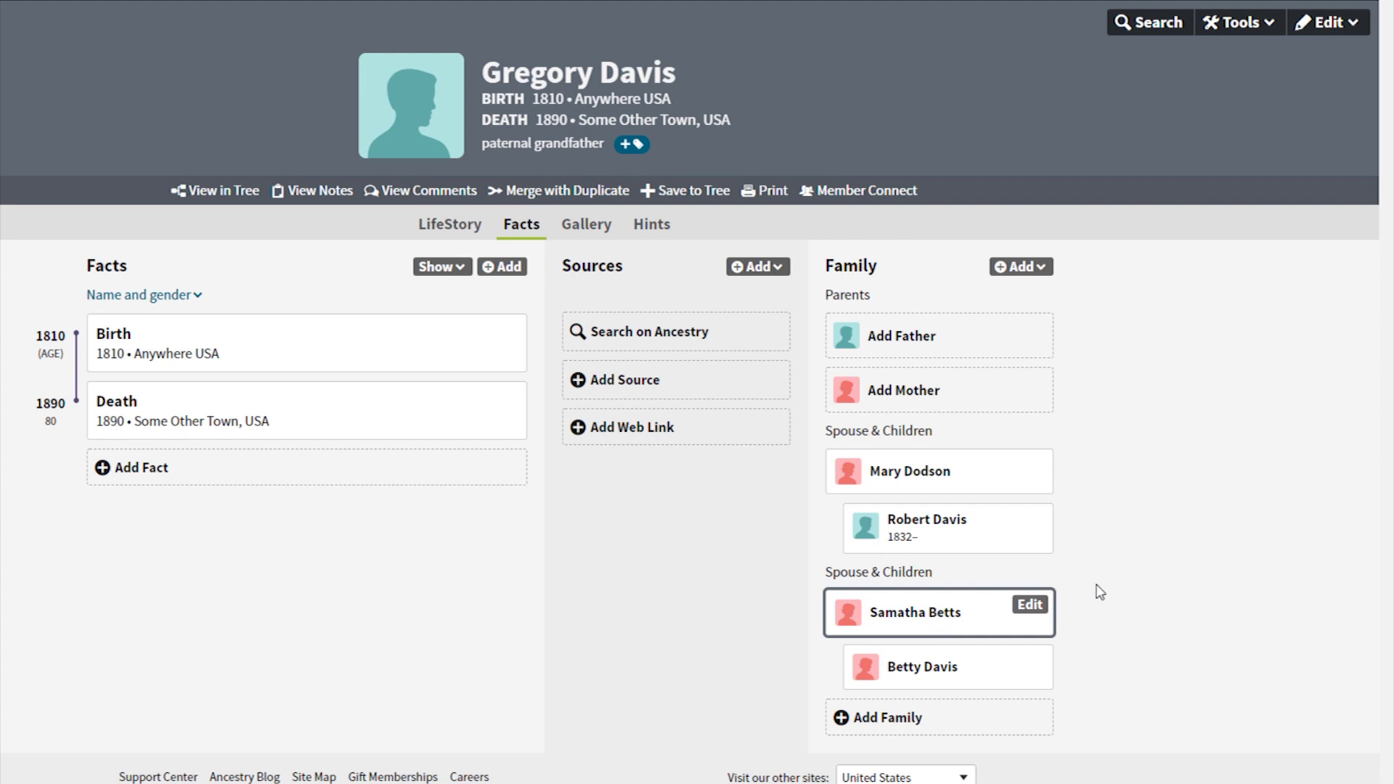
Change the daughter's relationship to the step grandmother from Biological to Adopted
{"action": "left_click", "coordinate": [925, 616]}
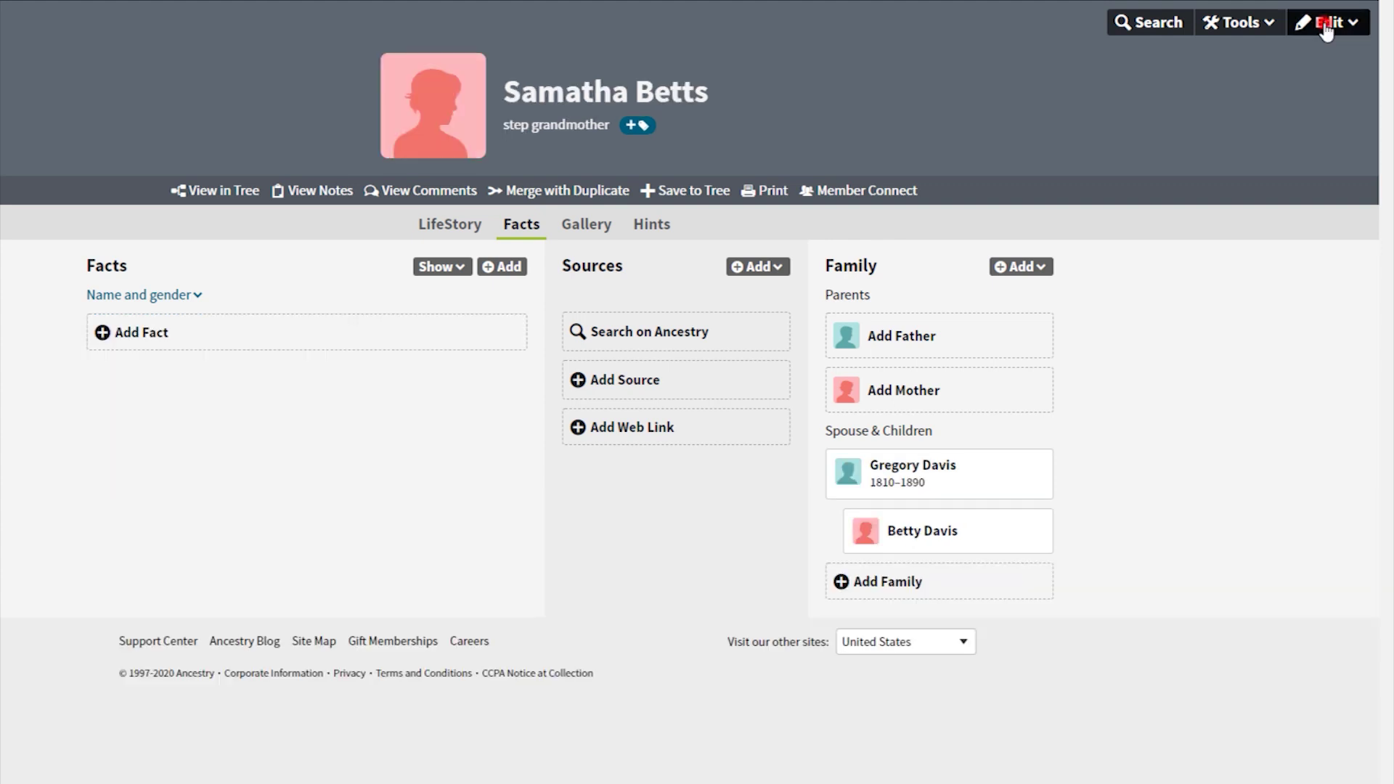
{"action": "left_click", "coordinate": [1328, 22]}
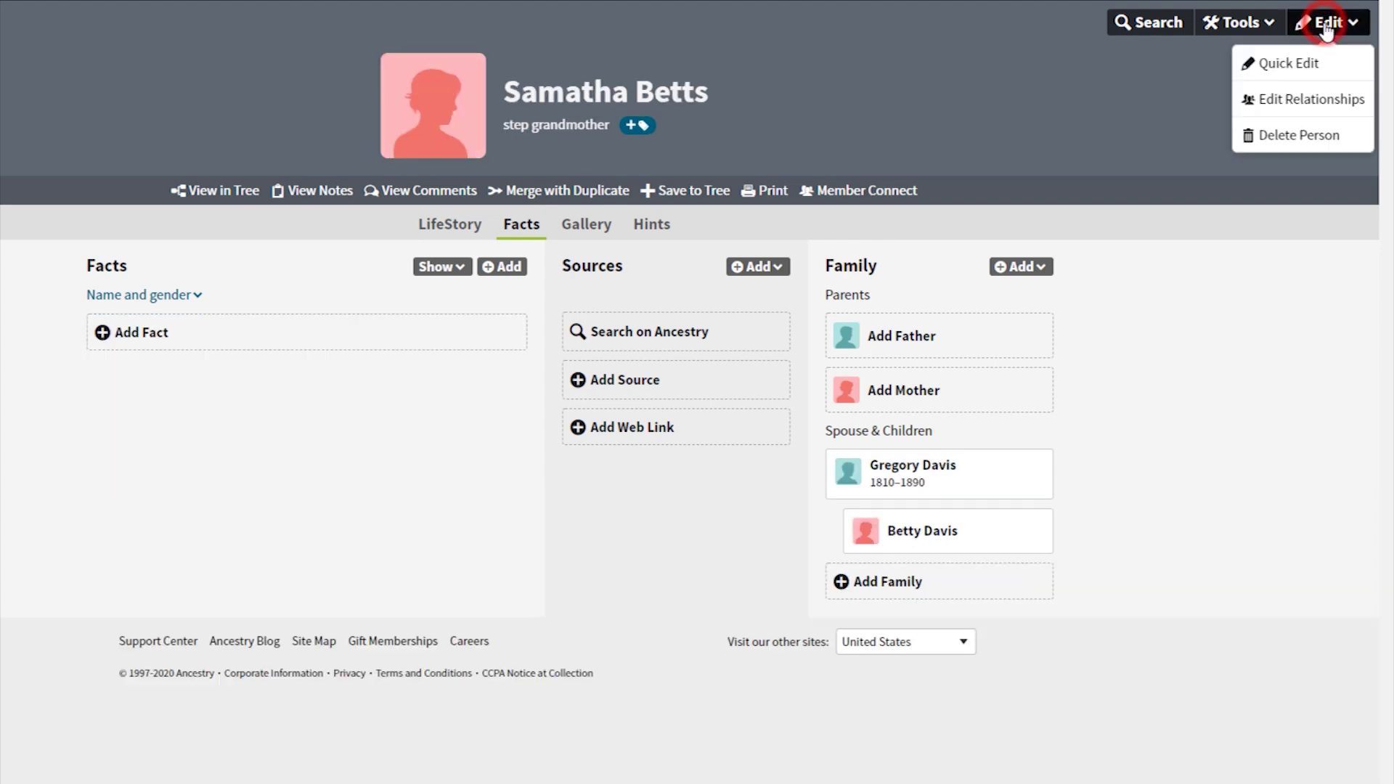
{"action": "left_click", "coordinate": [1294, 104]}
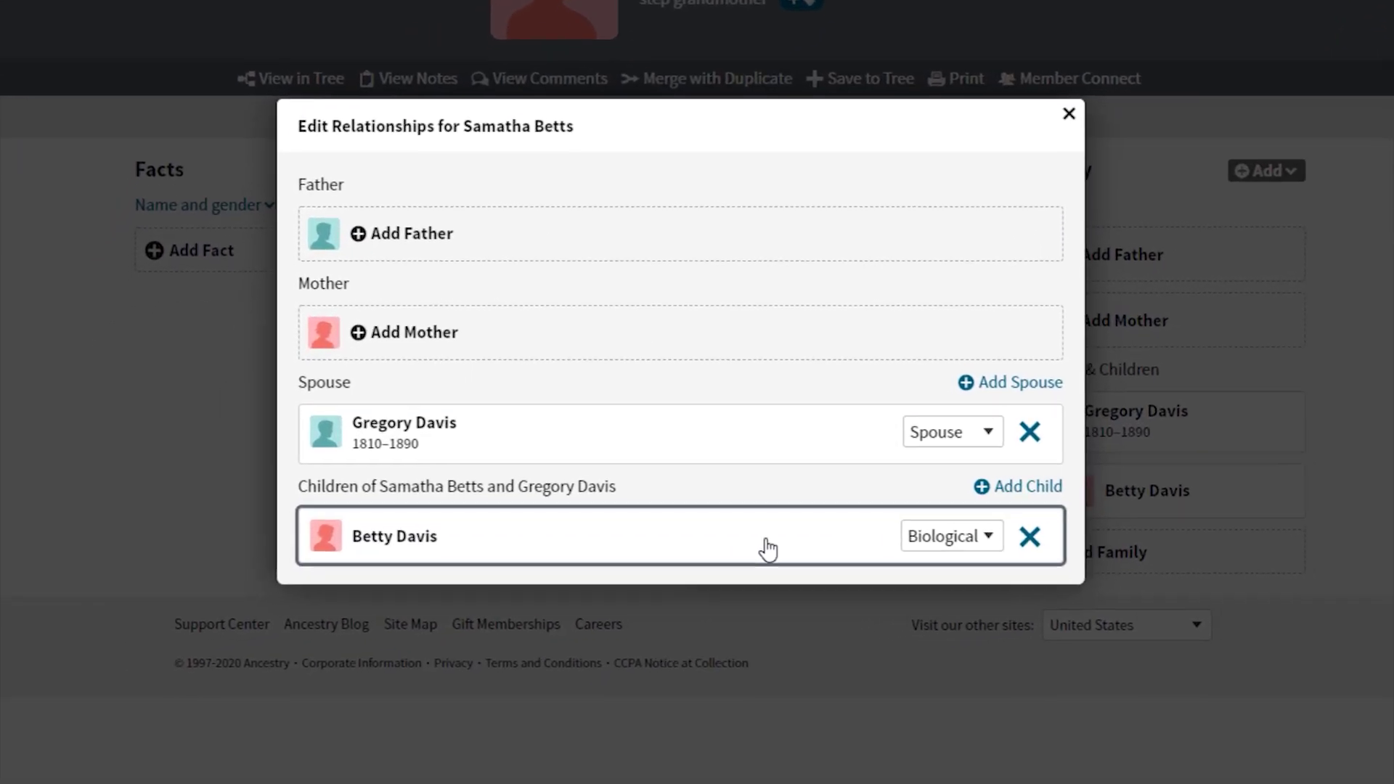
{"action": "left_click", "coordinate": [1014, 536]}
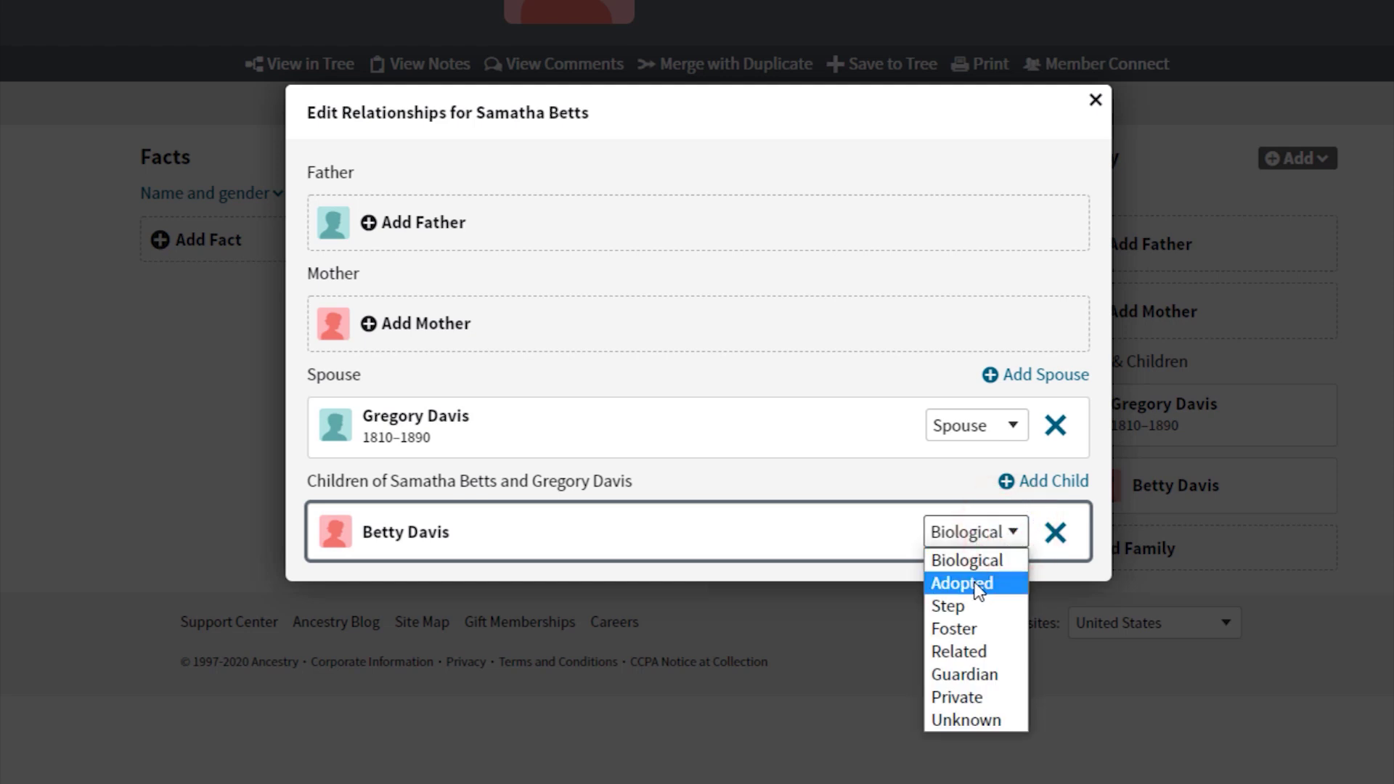
{"action": "left_click", "coordinate": [972, 583]}
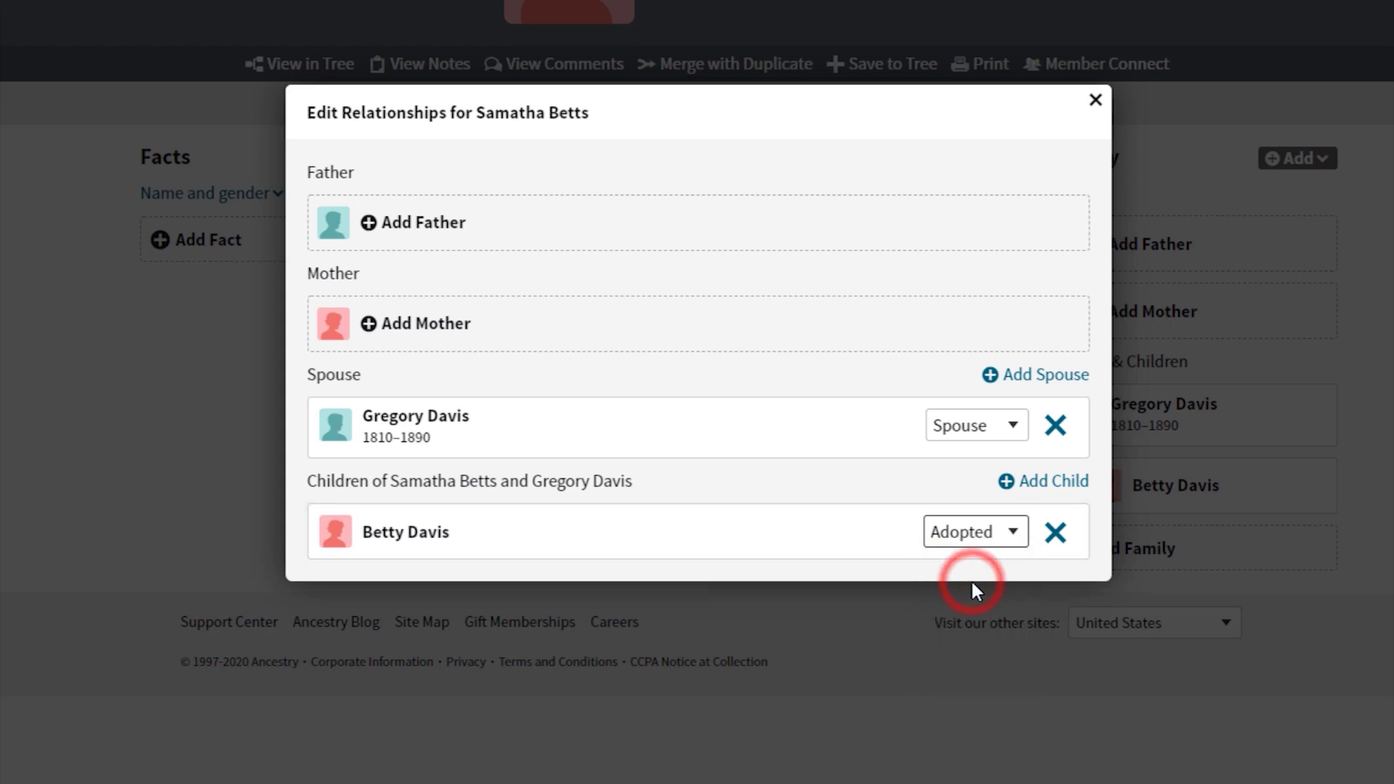
{"action": "left_click", "coordinate": [1095, 100]}
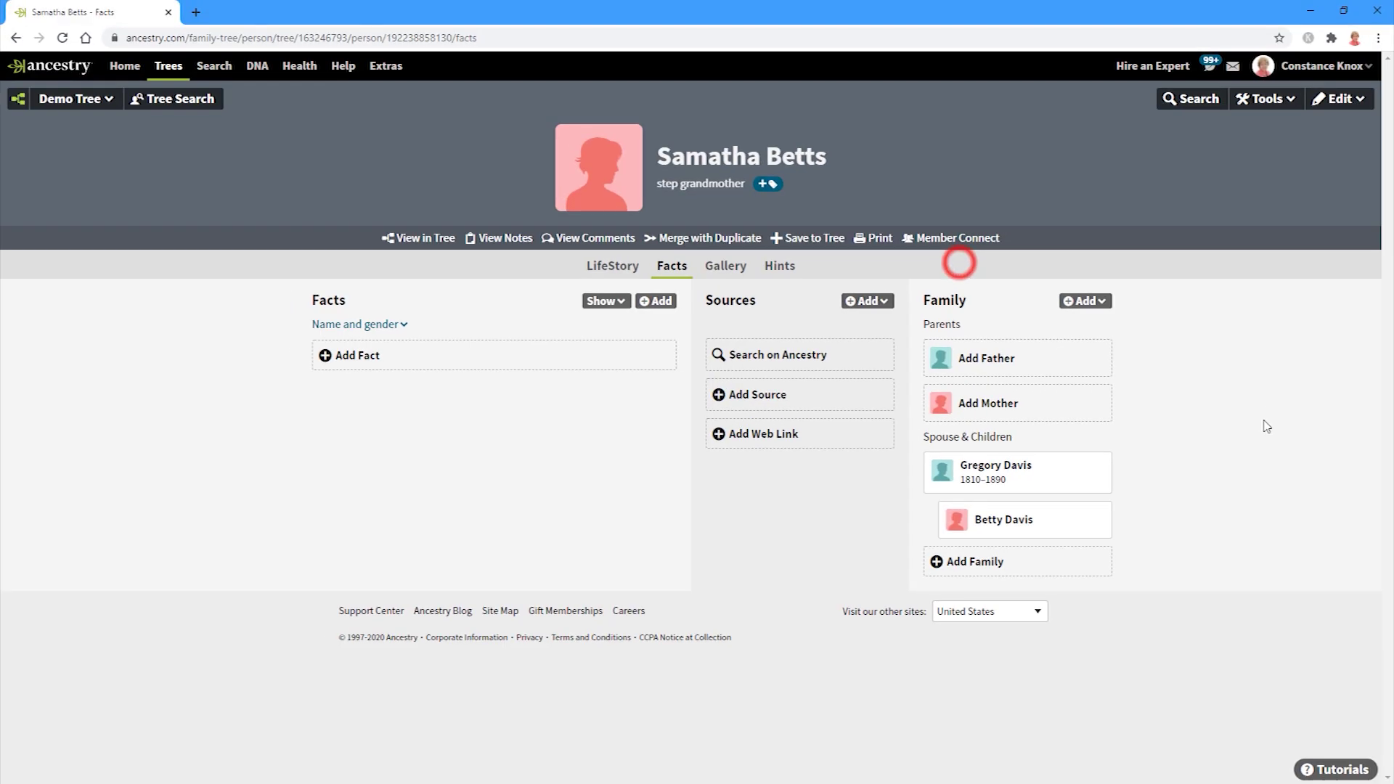
Open the daughter's profile and check both parents are marked Adopted in her relationships
{"action": "left_click", "coordinate": [995, 485]}
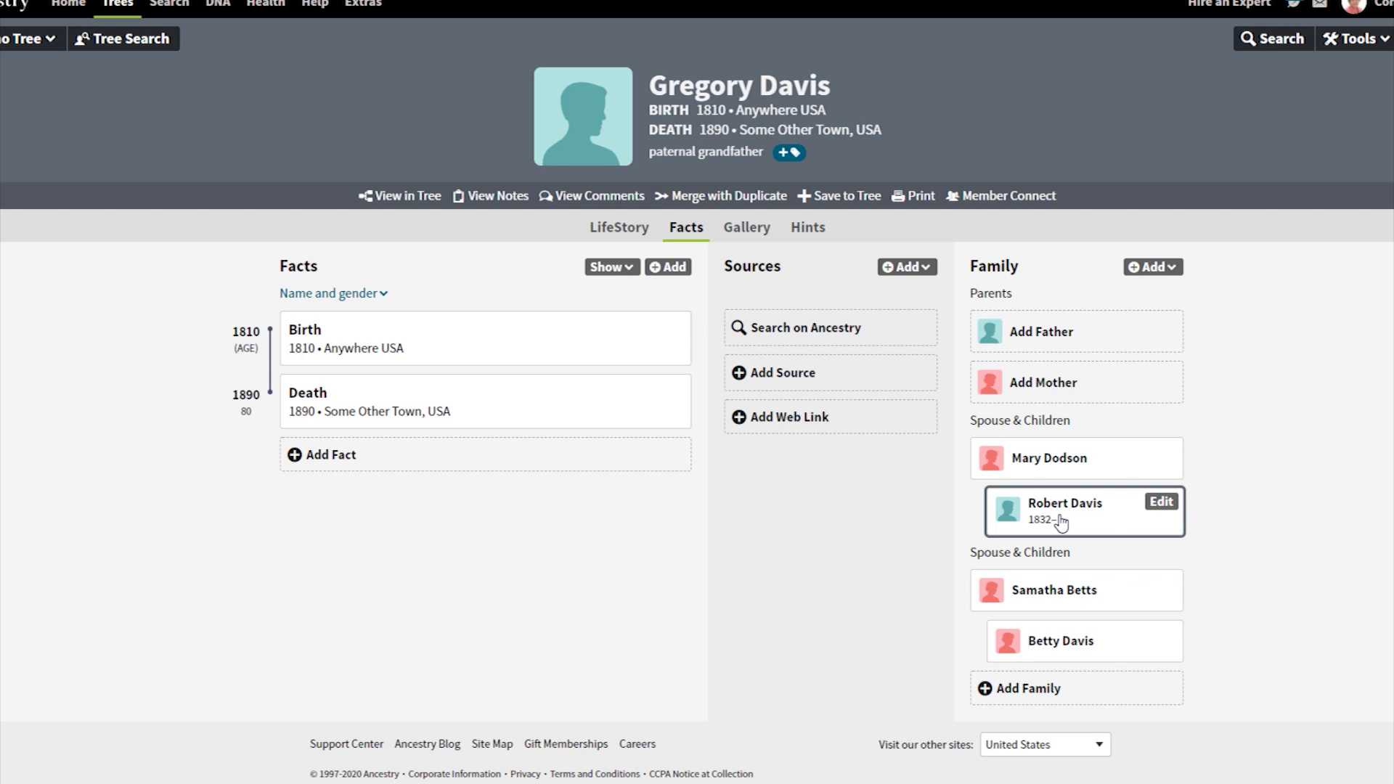
{"action": "left_click", "coordinate": [1062, 646]}
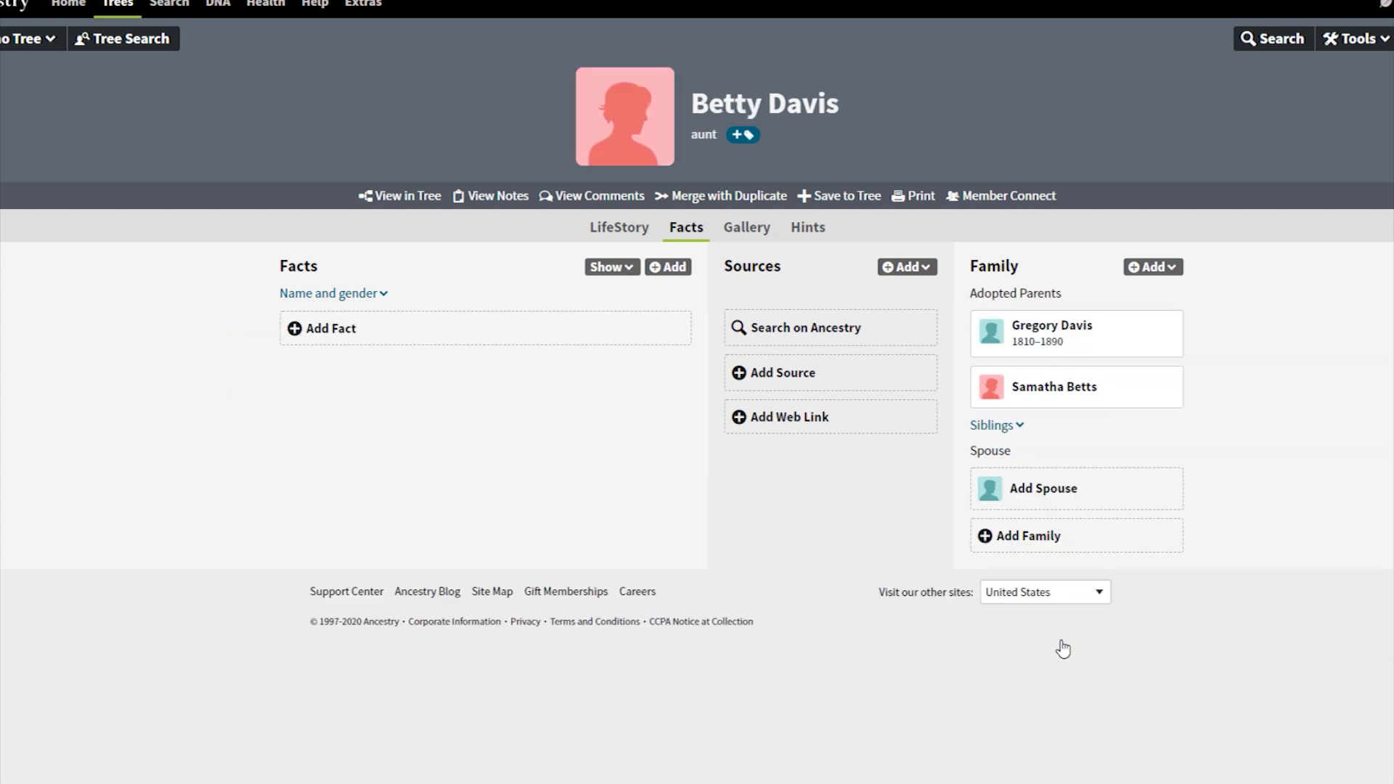
{"action": "left_click", "coordinate": [1333, 66]}
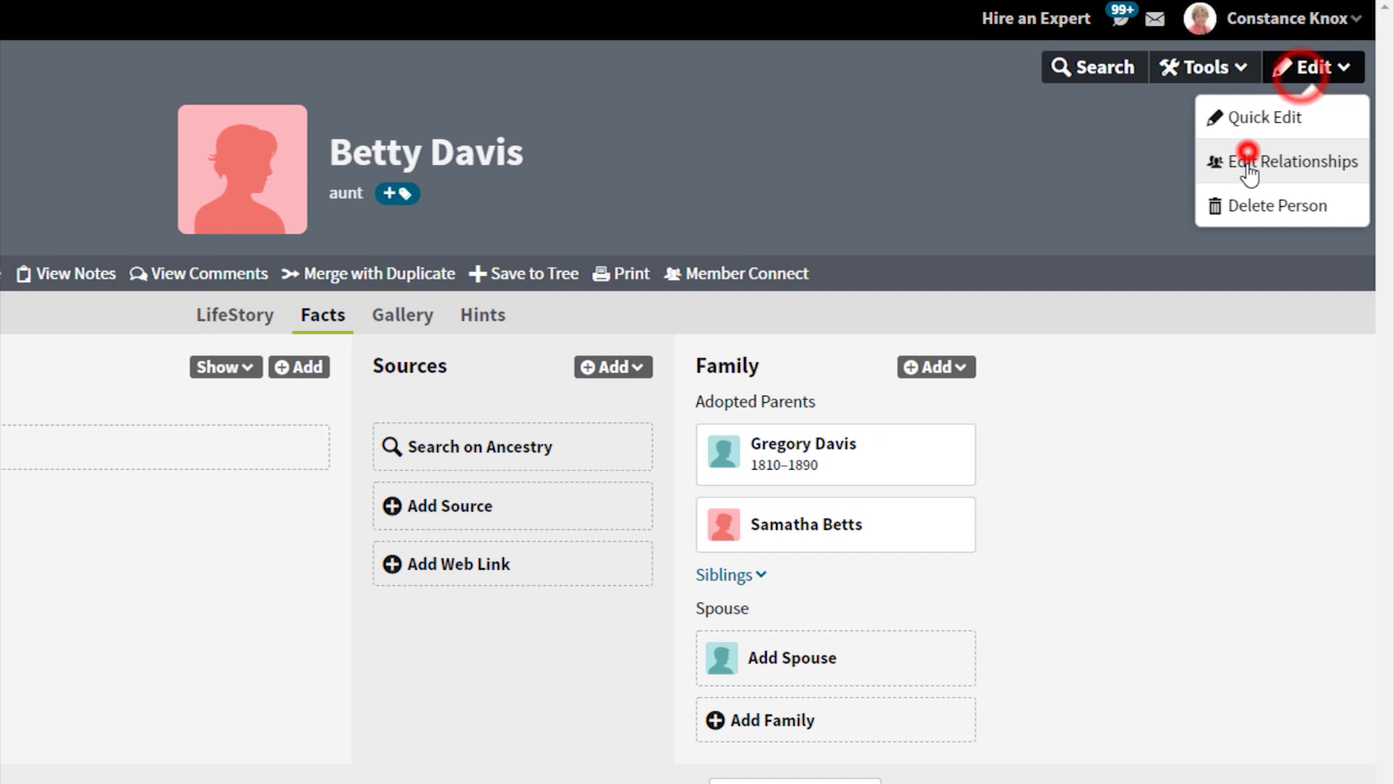
{"action": "left_click", "coordinate": [1286, 148]}
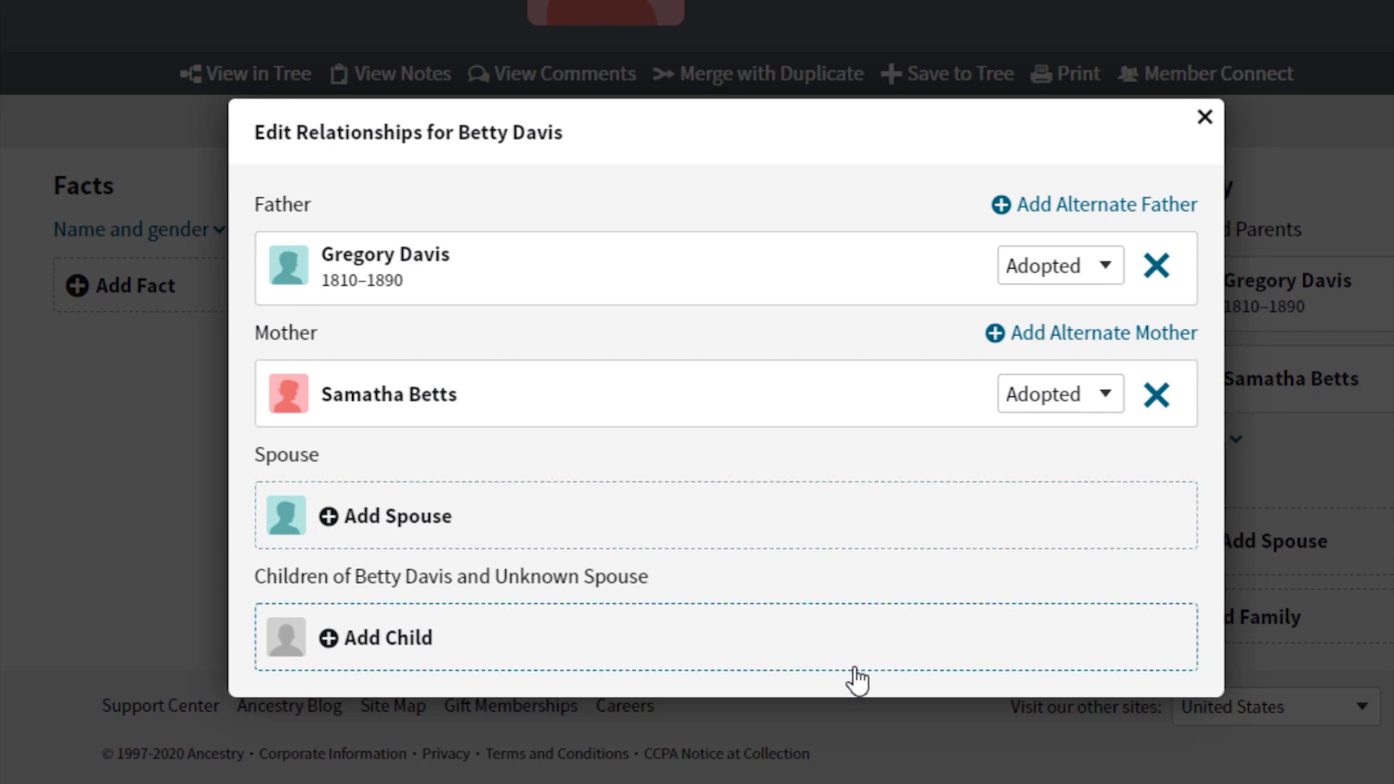
{"action": "left_click", "coordinate": [1204, 117]}
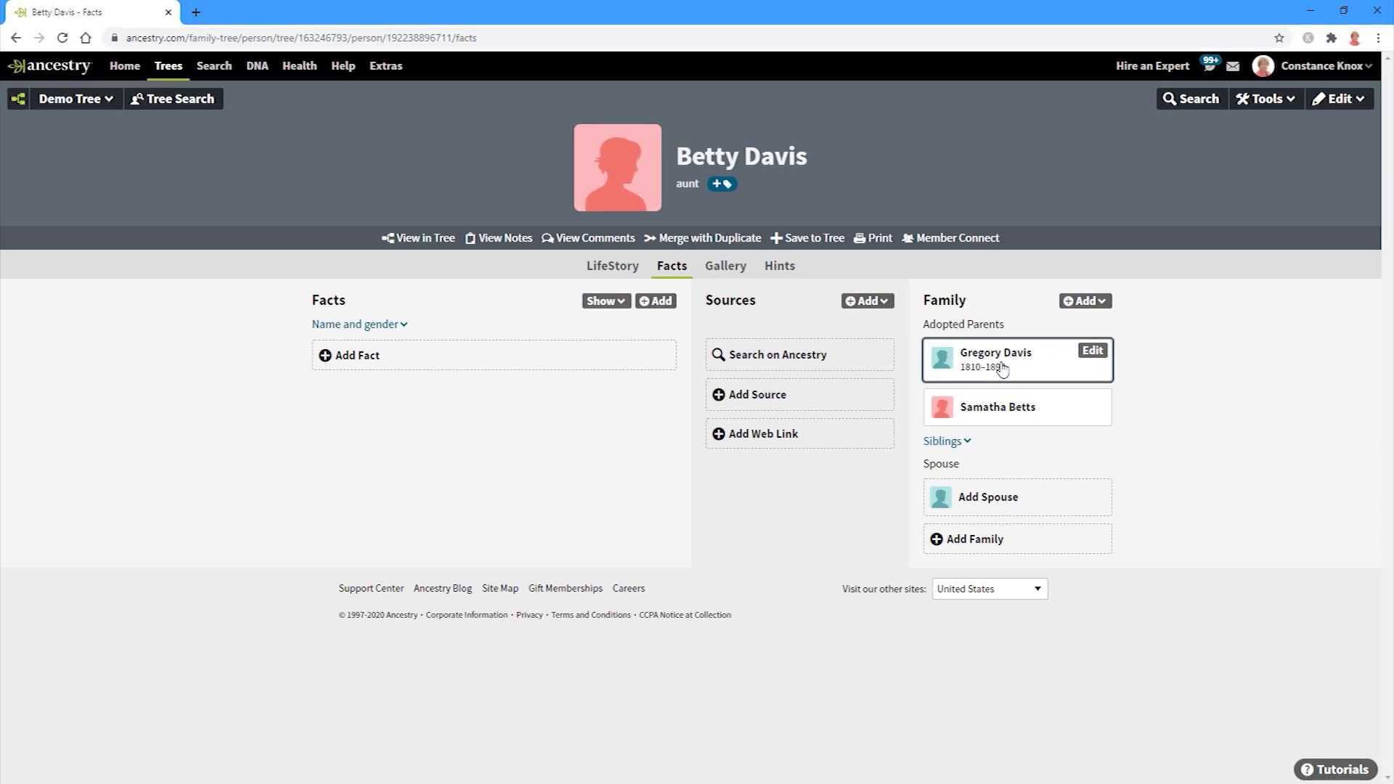
{"action": "left_click", "coordinate": [978, 363]}
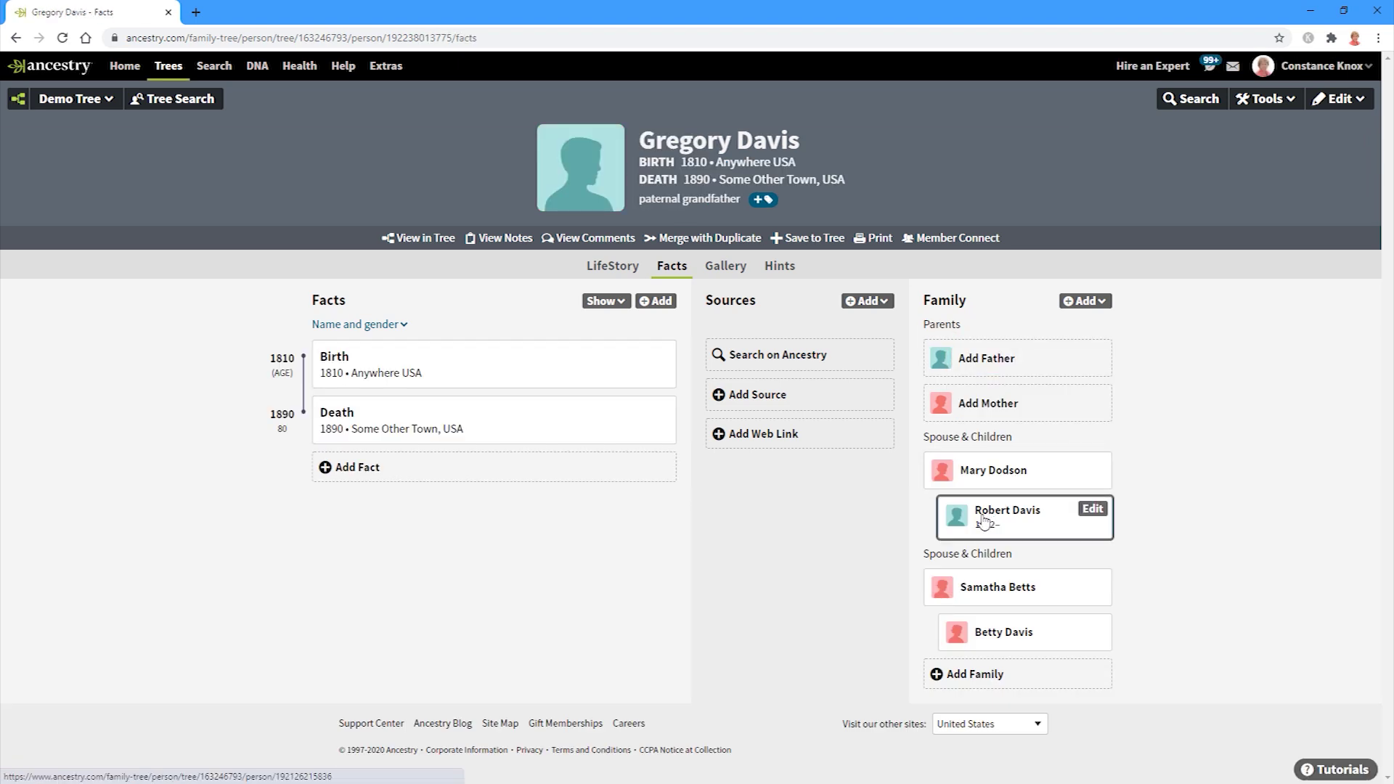
{"action": "left_click", "coordinate": [982, 514]}
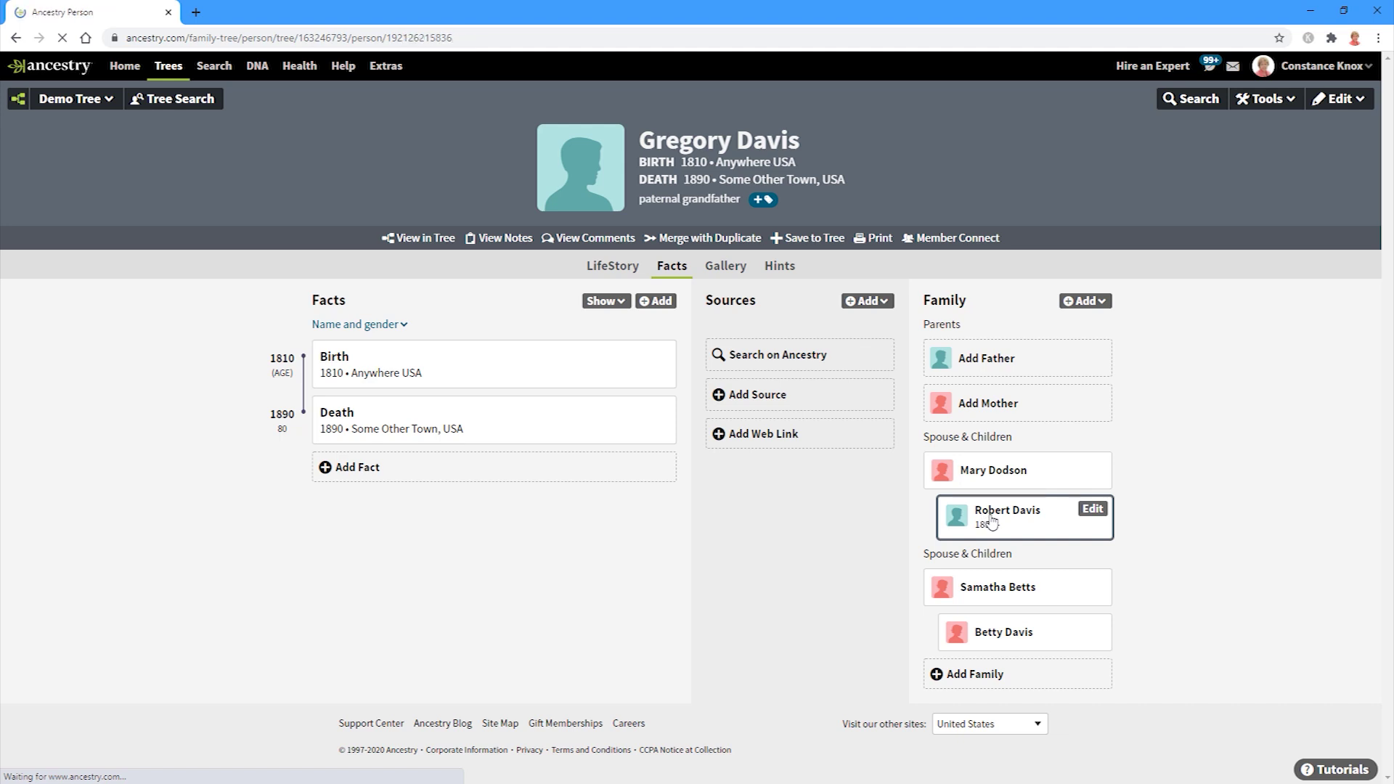
{"action": "left_click", "coordinate": [990, 516]}
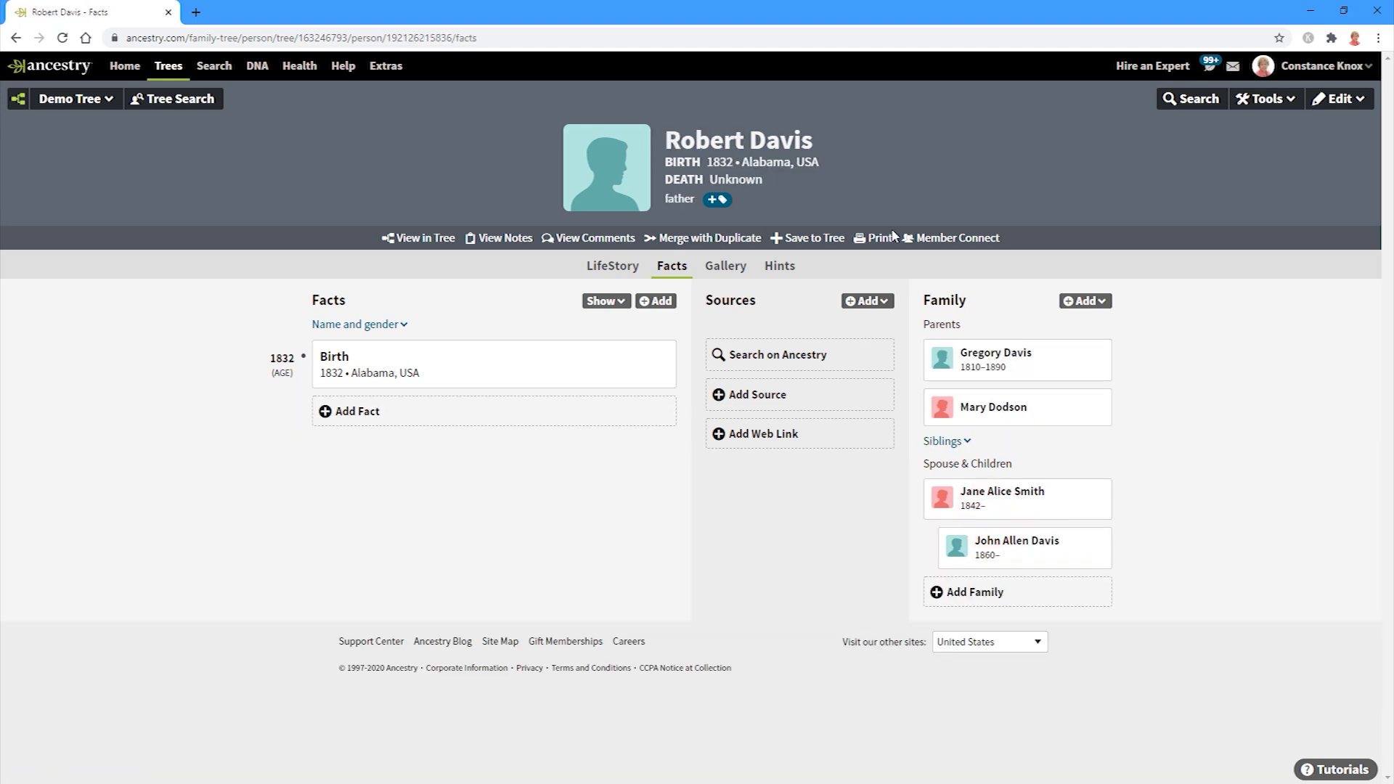
{"action": "left_click", "coordinate": [1340, 98]}
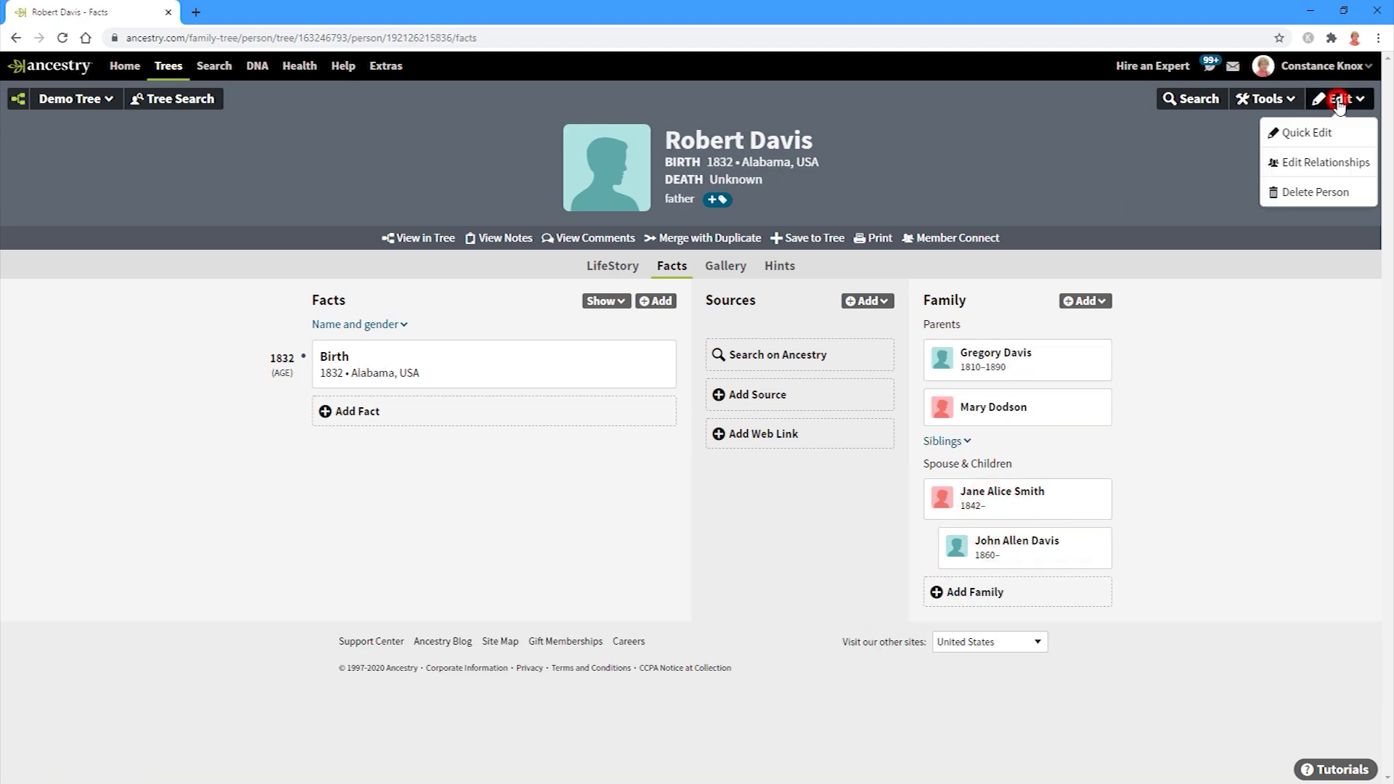
{"action": "left_click", "coordinate": [1316, 163]}
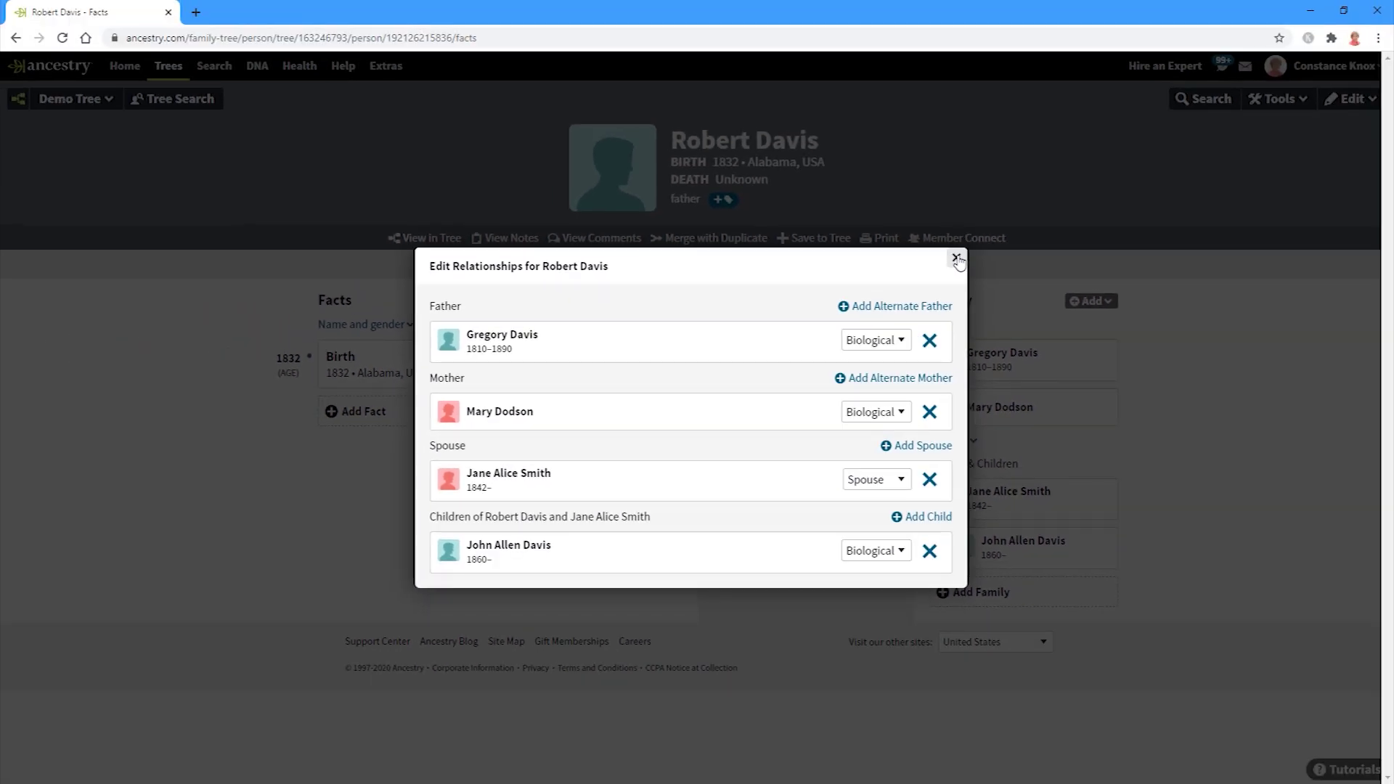
{"action": "left_click", "coordinate": [956, 257]}
Open the grandfather's profile and review his two spouse families and their children
{"action": "left_click", "coordinate": [1003, 353]}
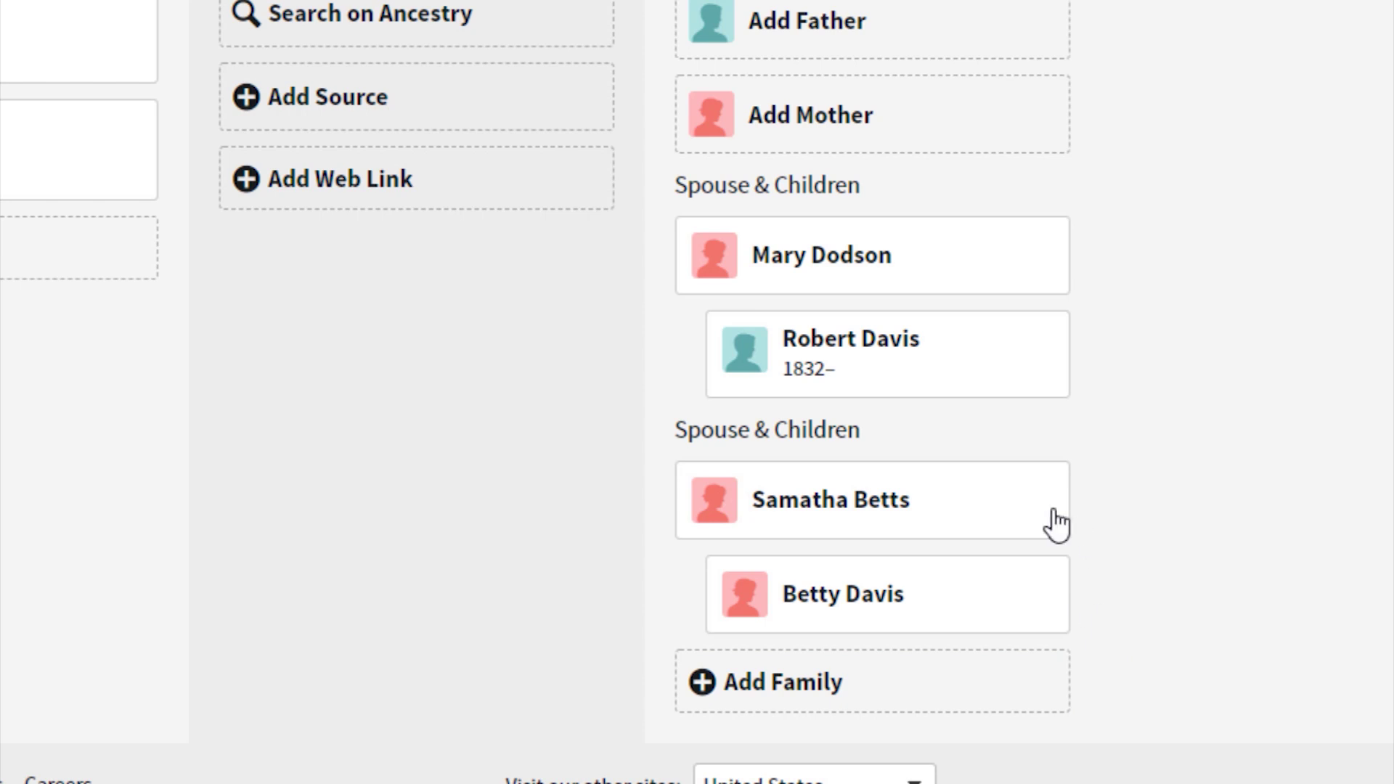
{"action": "mouse_move", "coordinate": [1011, 515]}
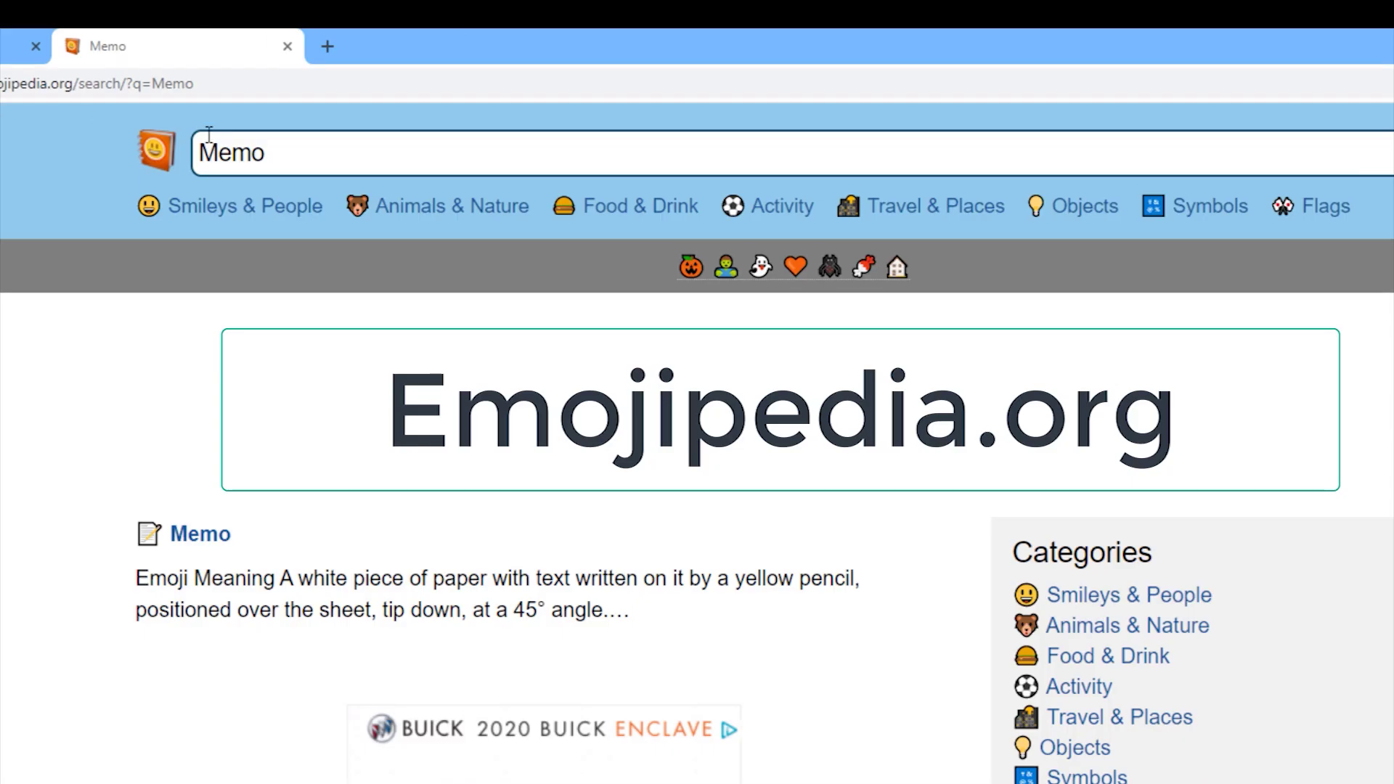
Copy the Memo emoji from its Emojipedia page and go back to the Ancestry tab
{"action": "left_click", "coordinate": [376, 164]}
{"action": "left_click", "coordinate": [204, 535]}
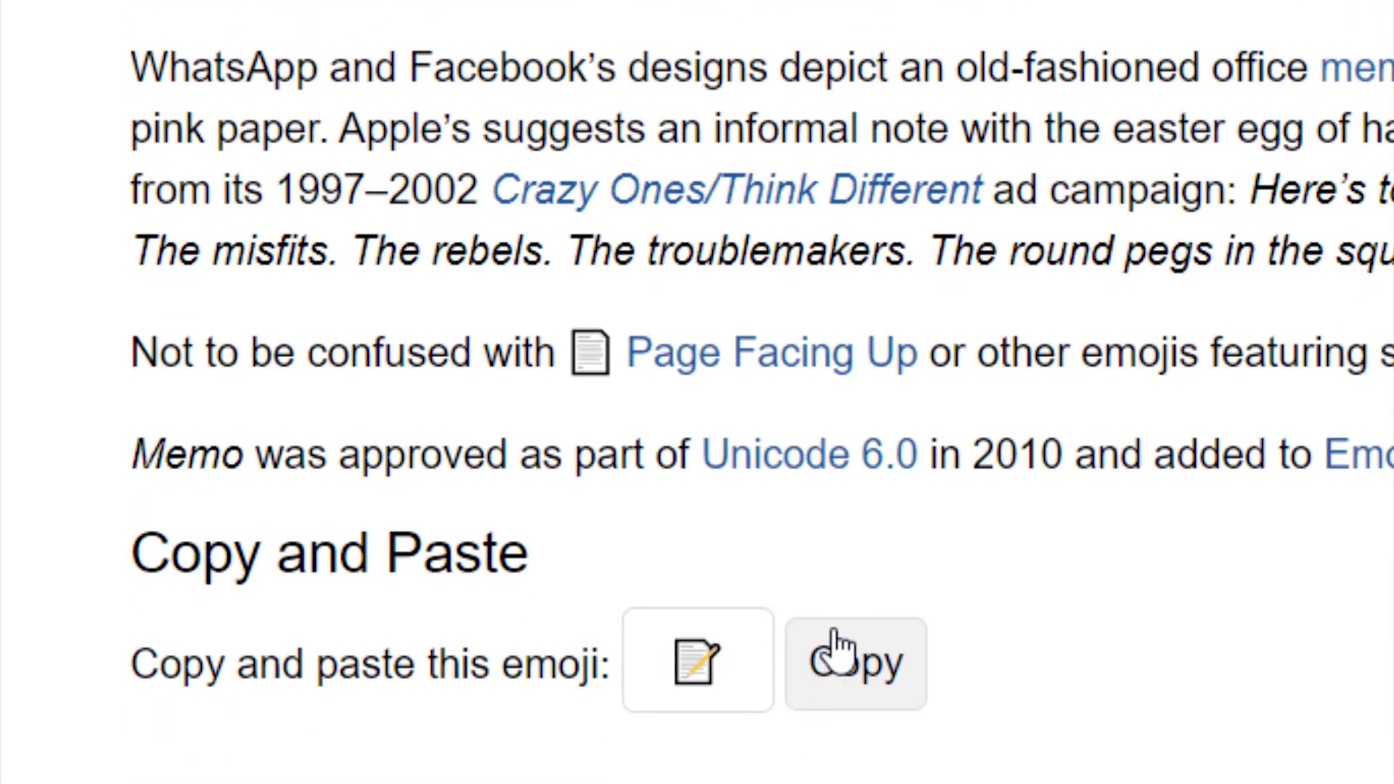
{"action": "left_click", "coordinate": [859, 658]}
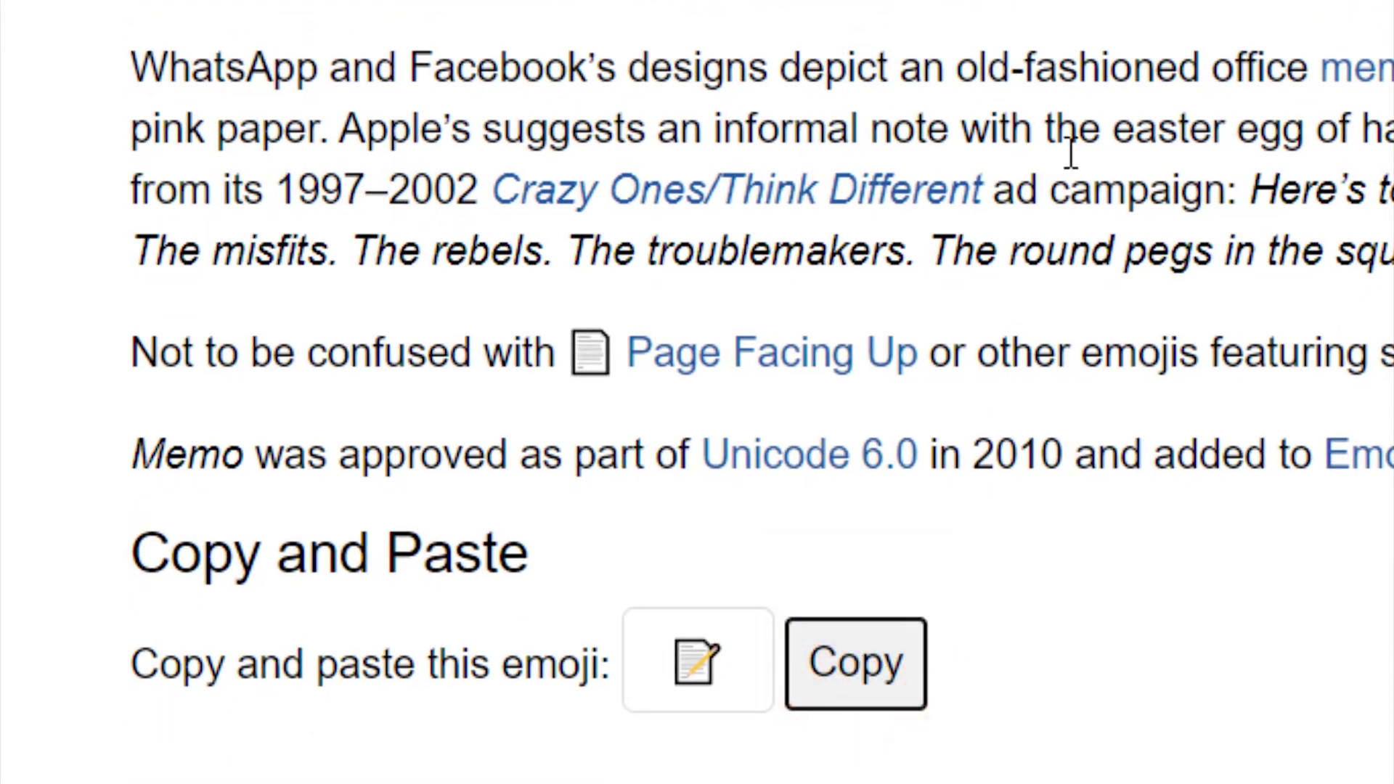
{"action": "left_click", "coordinate": [72, 12]}
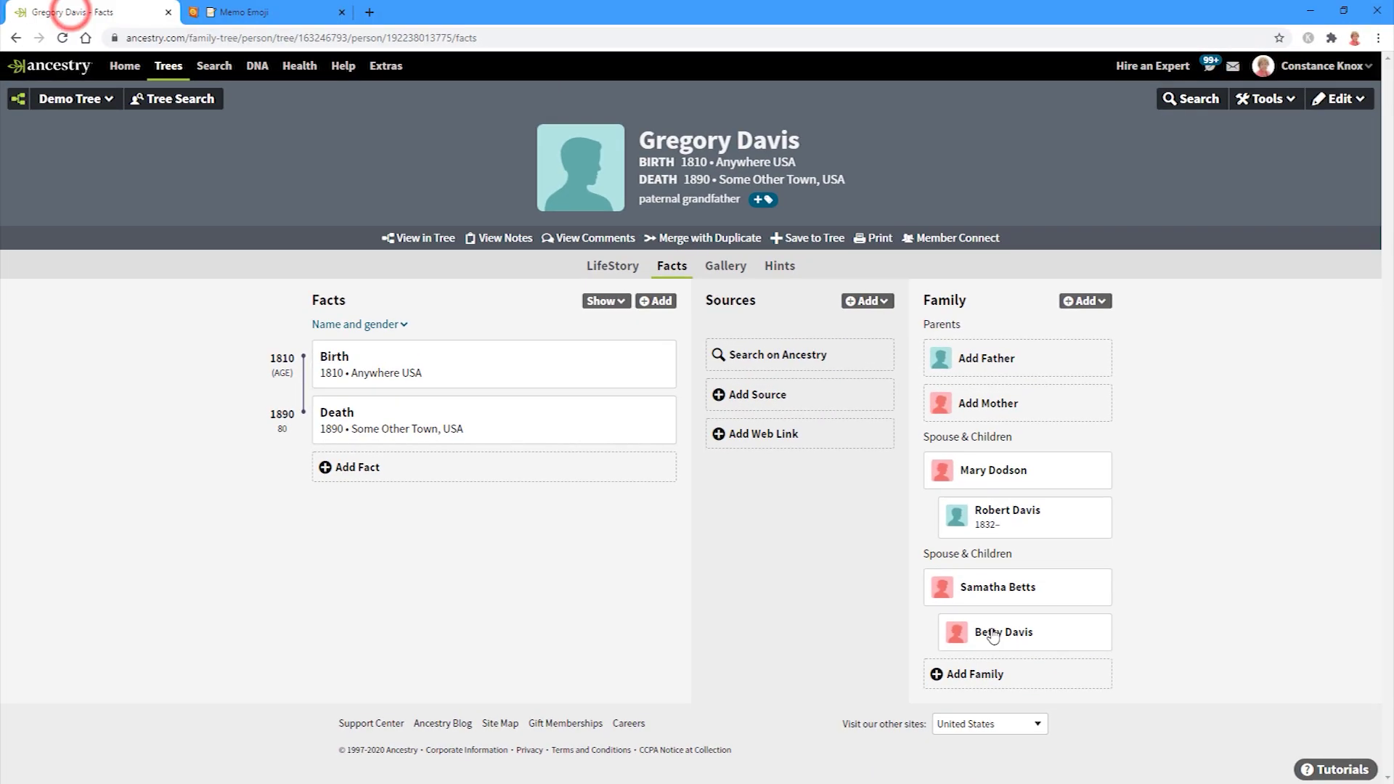
On the adopted daughter's profile, paste the Memo emoji into her name's Suffix and save
{"action": "left_click", "coordinate": [1023, 633]}
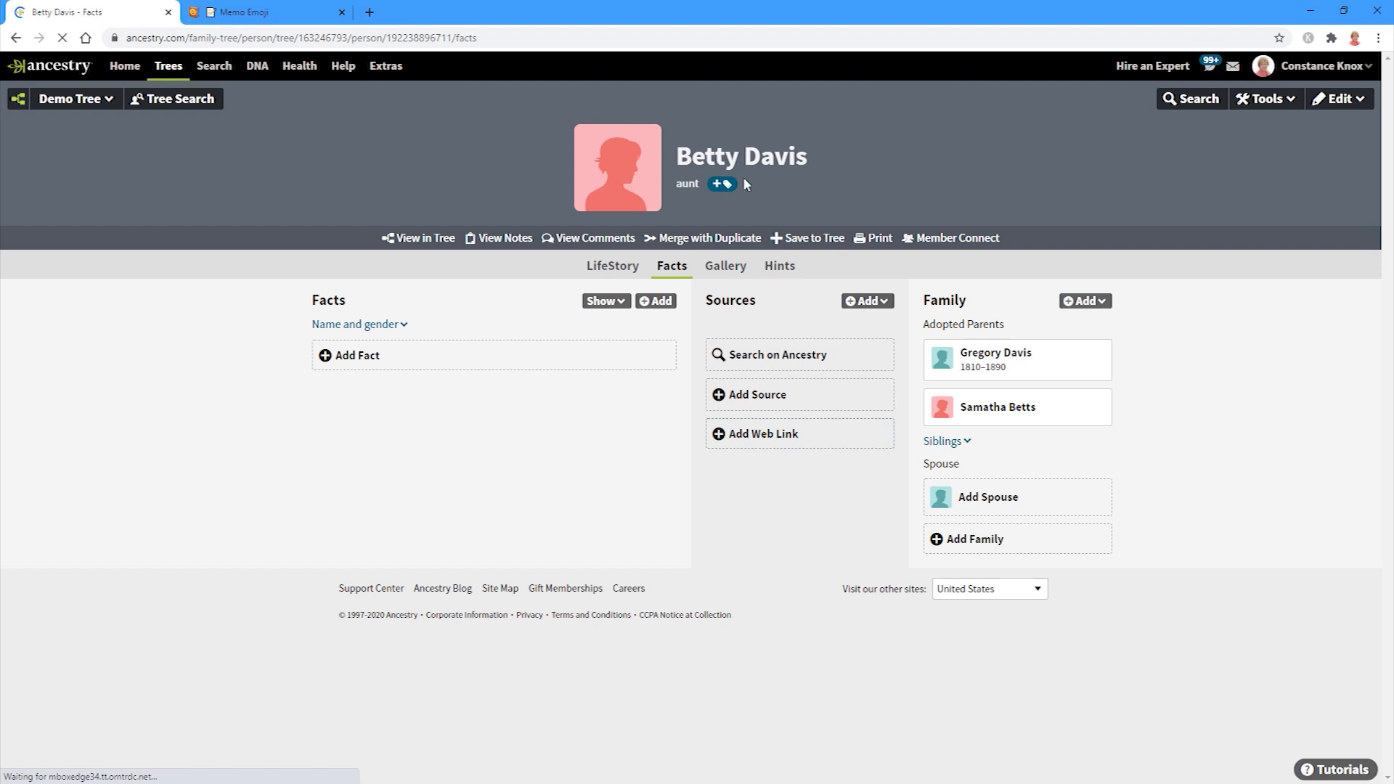
{"action": "left_click", "coordinate": [382, 324]}
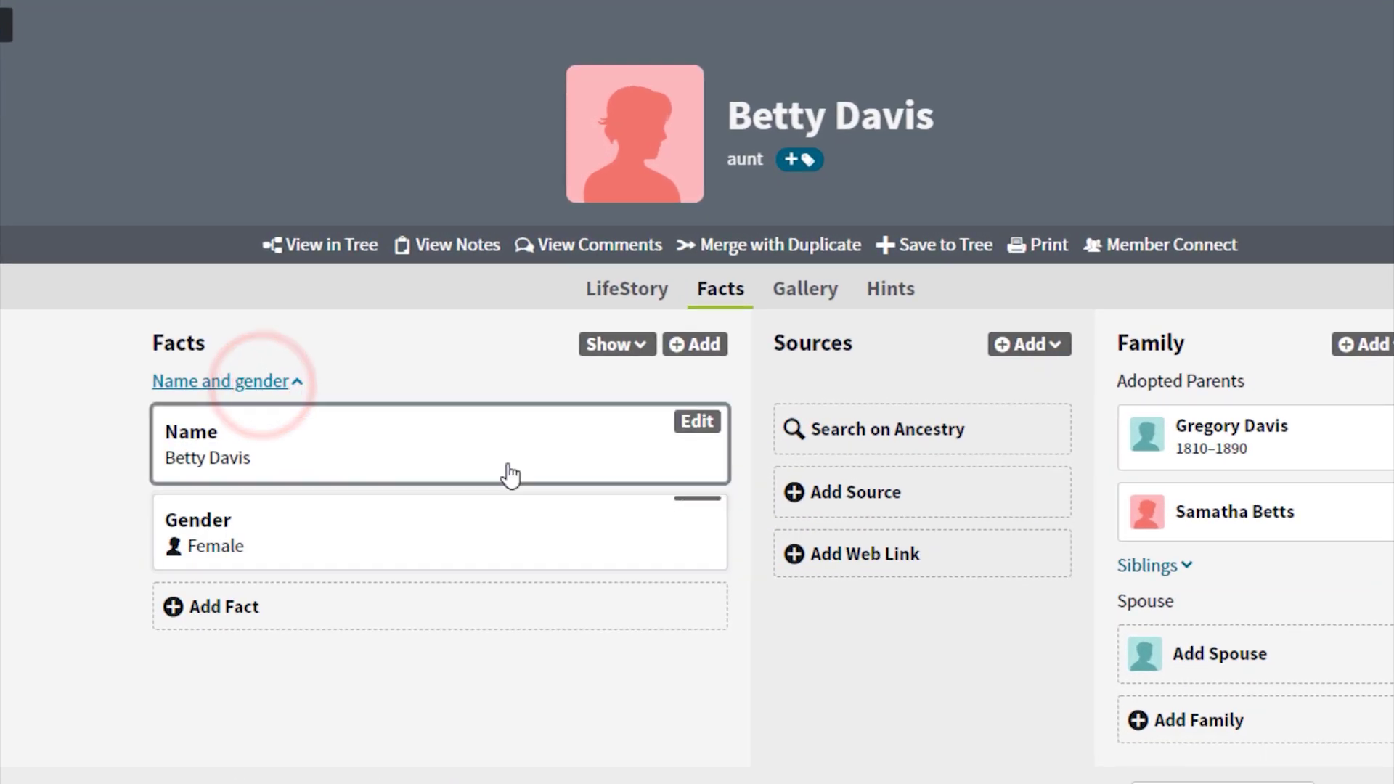
{"action": "left_click", "coordinate": [693, 423]}
{"action": "left_click", "coordinate": [1124, 551]}
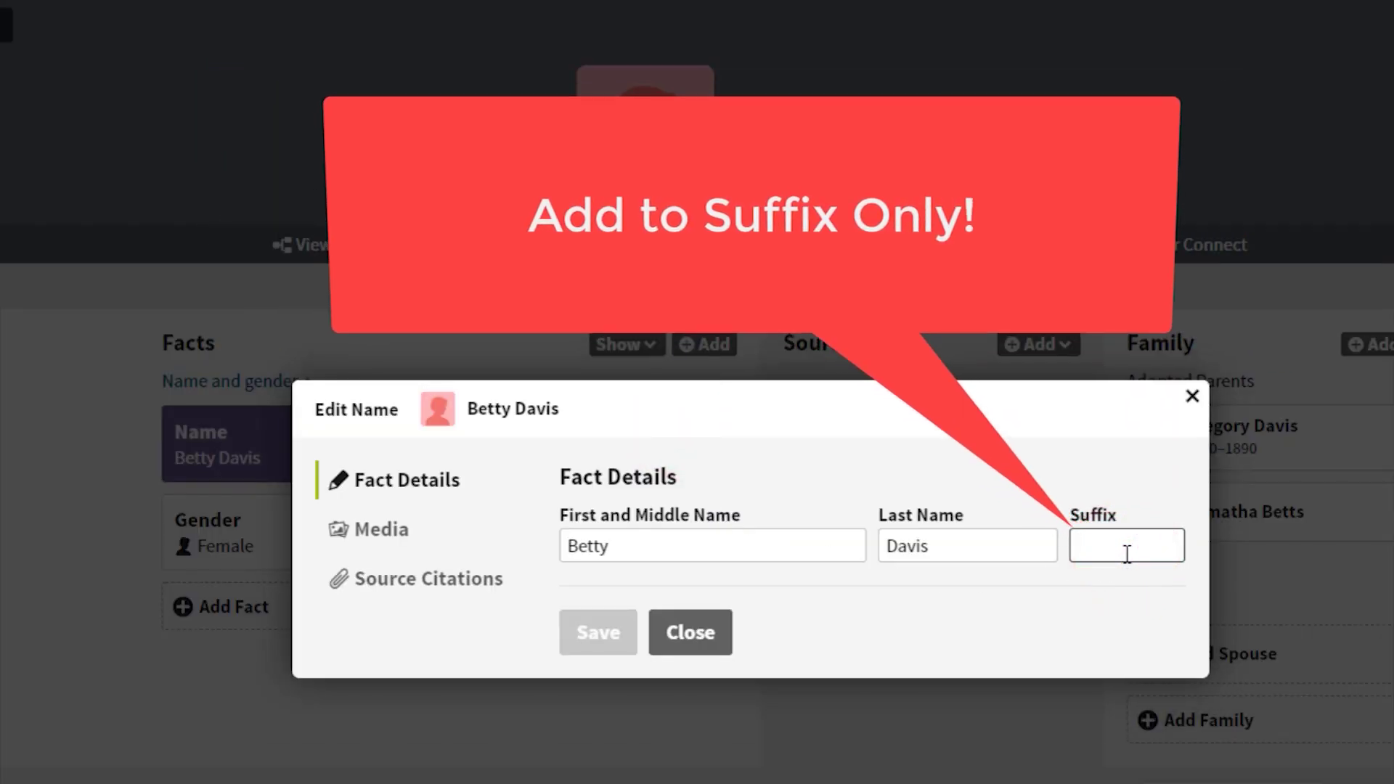
{"action": "key", "text": "ctrl+v"}
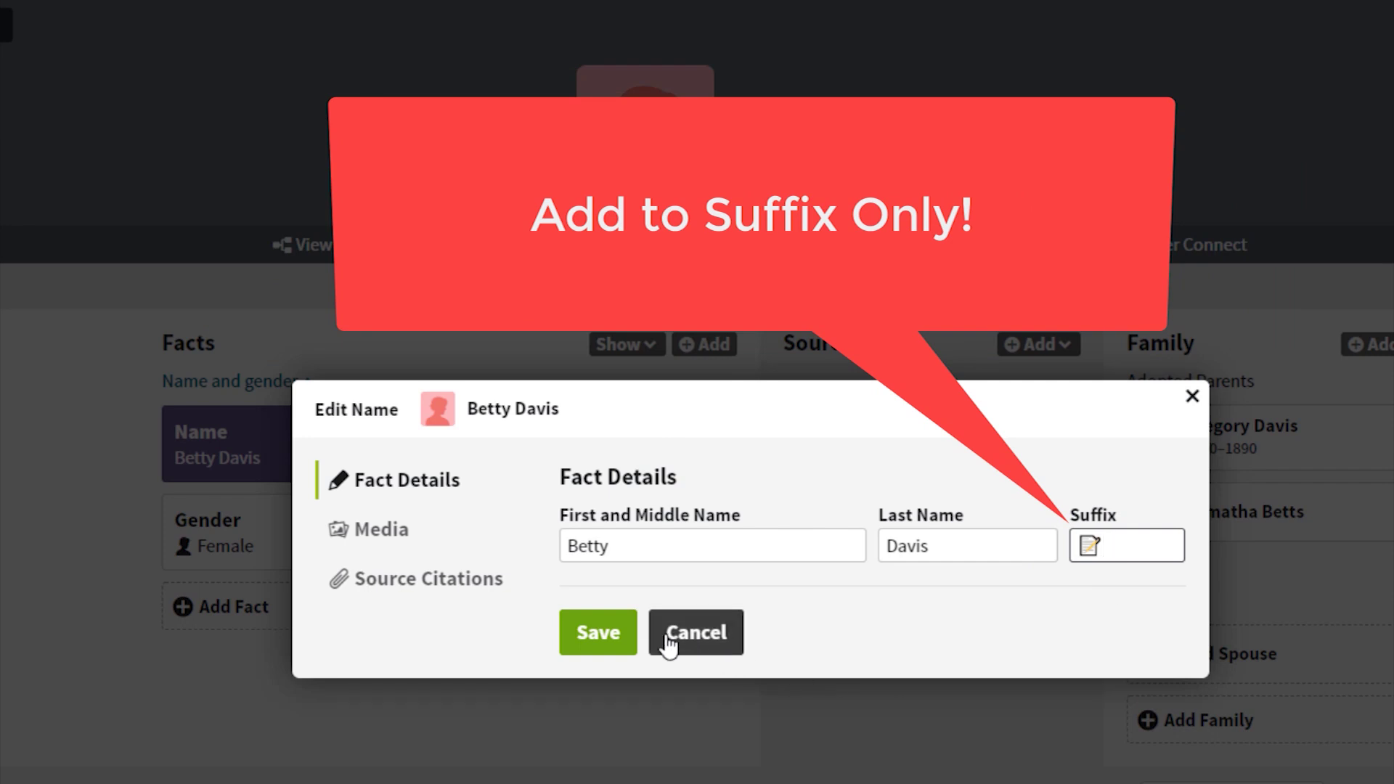
{"action": "left_click", "coordinate": [598, 634]}
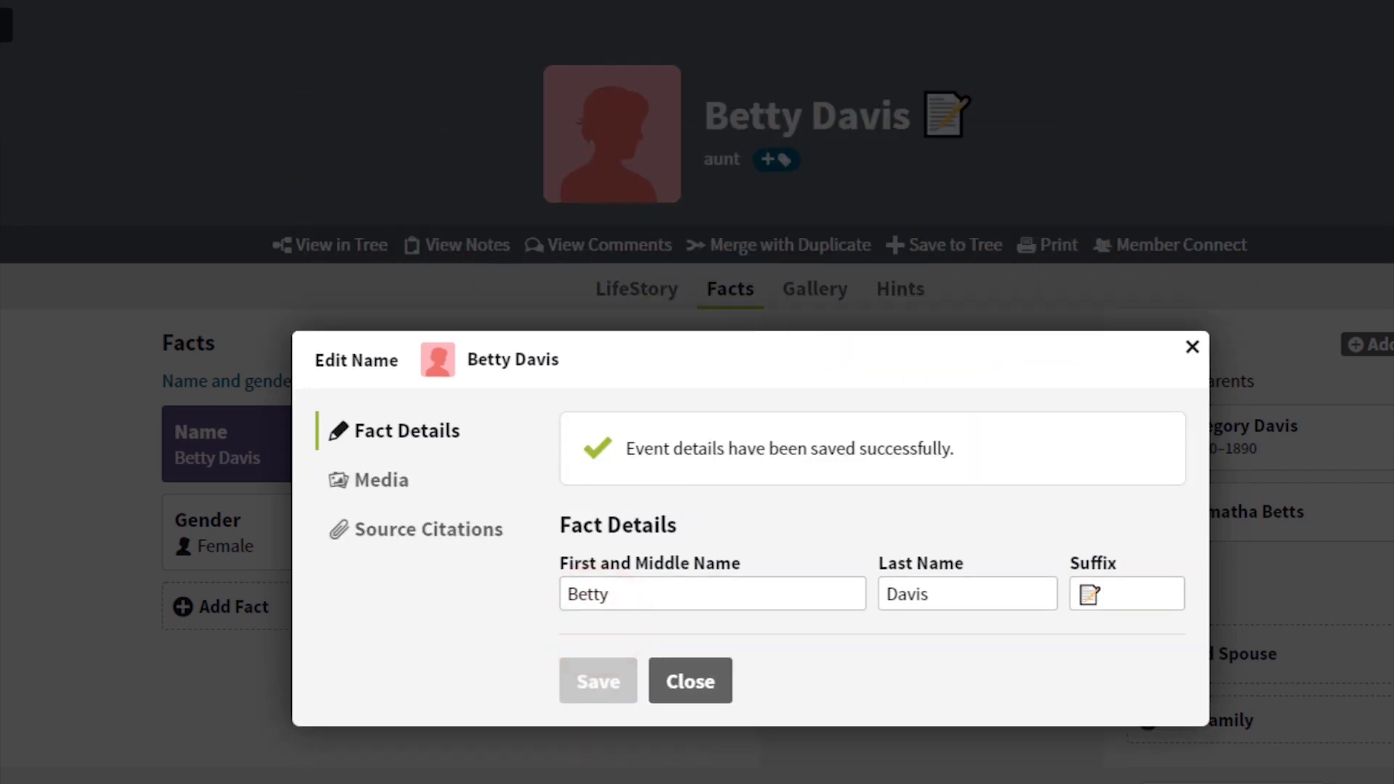
{"action": "left_click", "coordinate": [690, 690]}
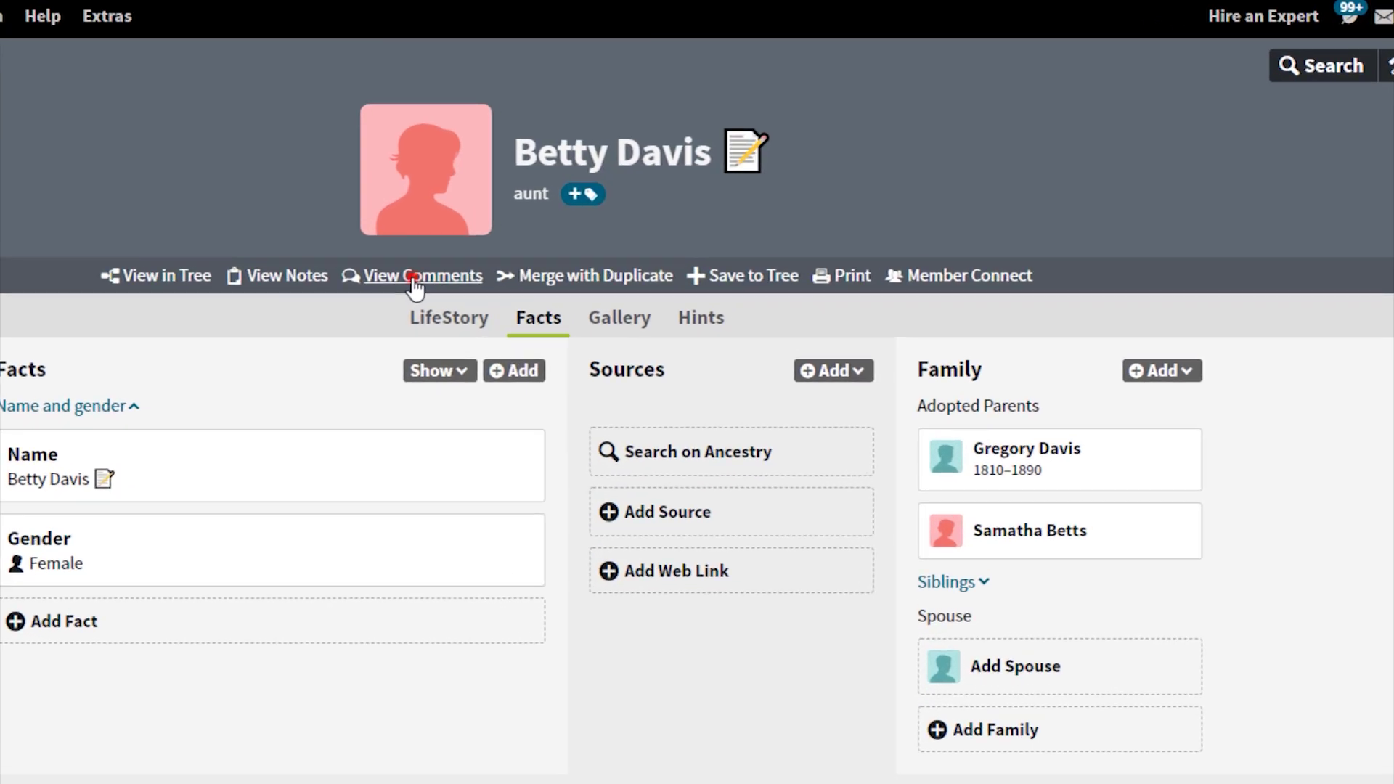
Add the 'Adopted Into This Family' relationship tag to the daughter under MyTreeTags
{"action": "left_click", "coordinate": [626, 240]}
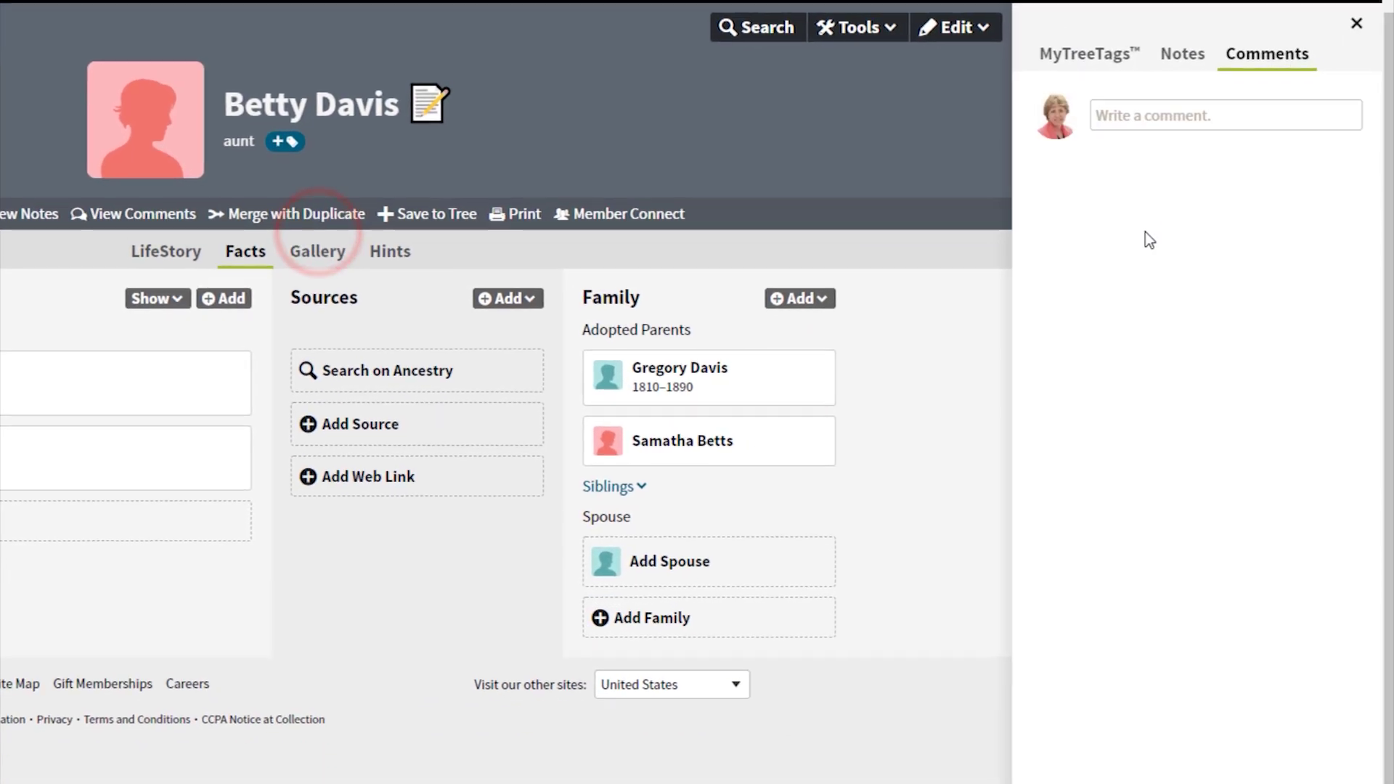
{"action": "left_click", "coordinate": [1160, 124]}
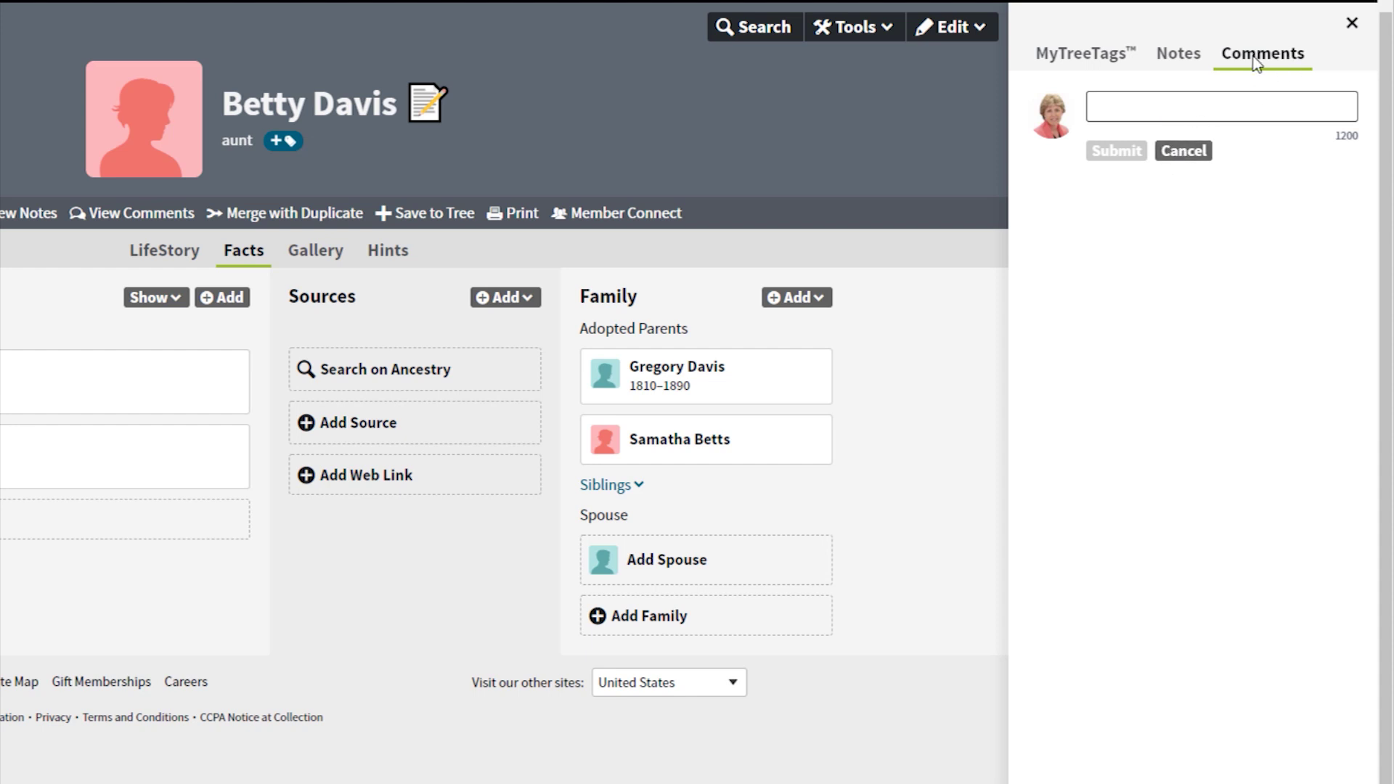
{"action": "left_click", "coordinate": [1109, 69]}
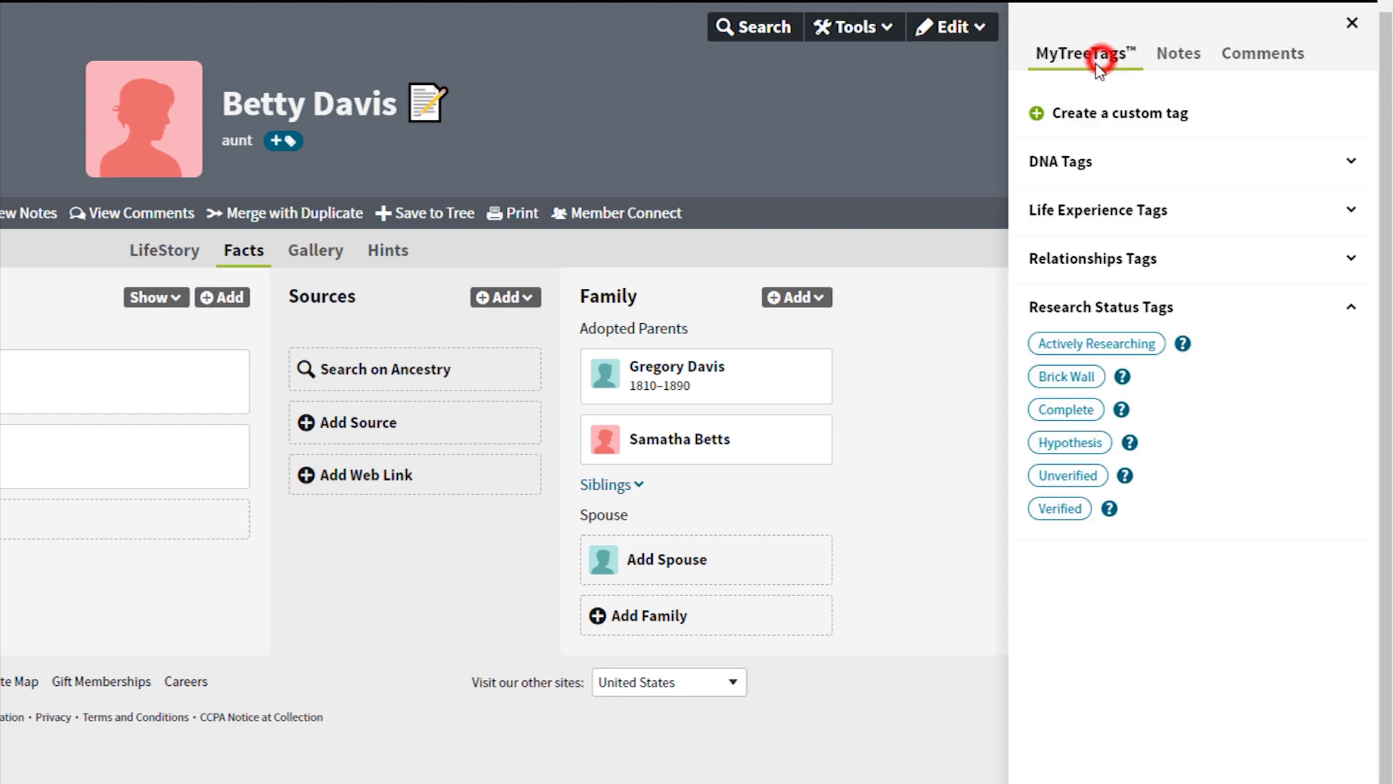
{"action": "left_click", "coordinate": [1097, 260]}
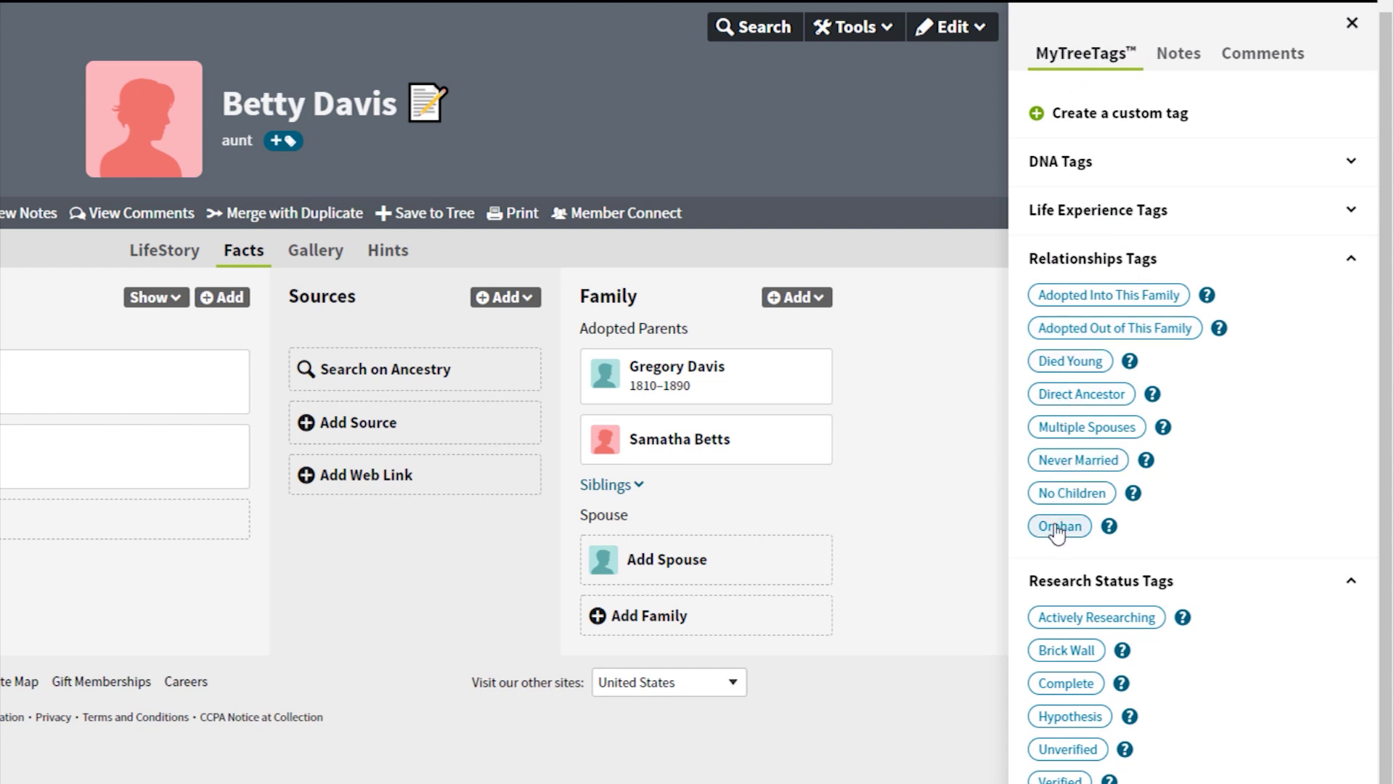
{"action": "left_click", "coordinate": [1079, 298]}
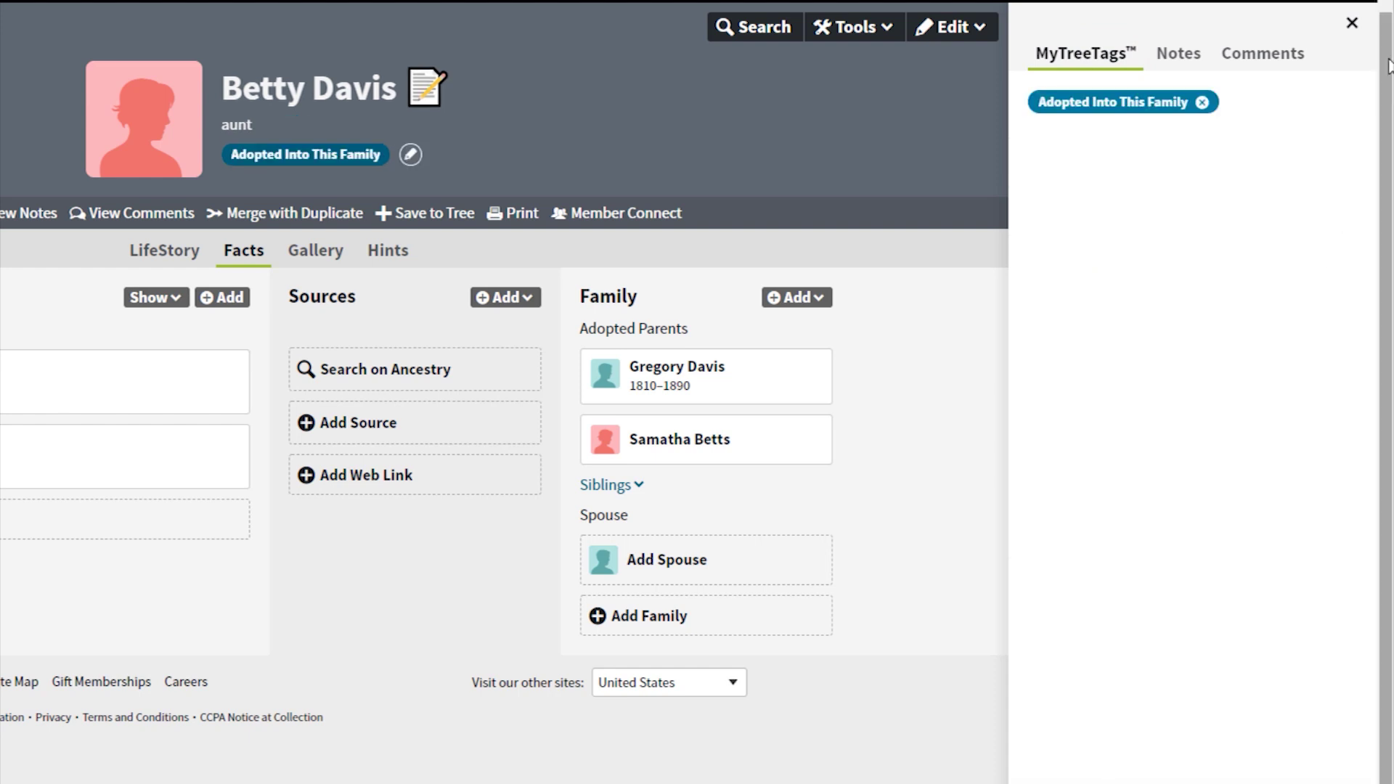
{"action": "left_click", "coordinate": [1352, 24]}
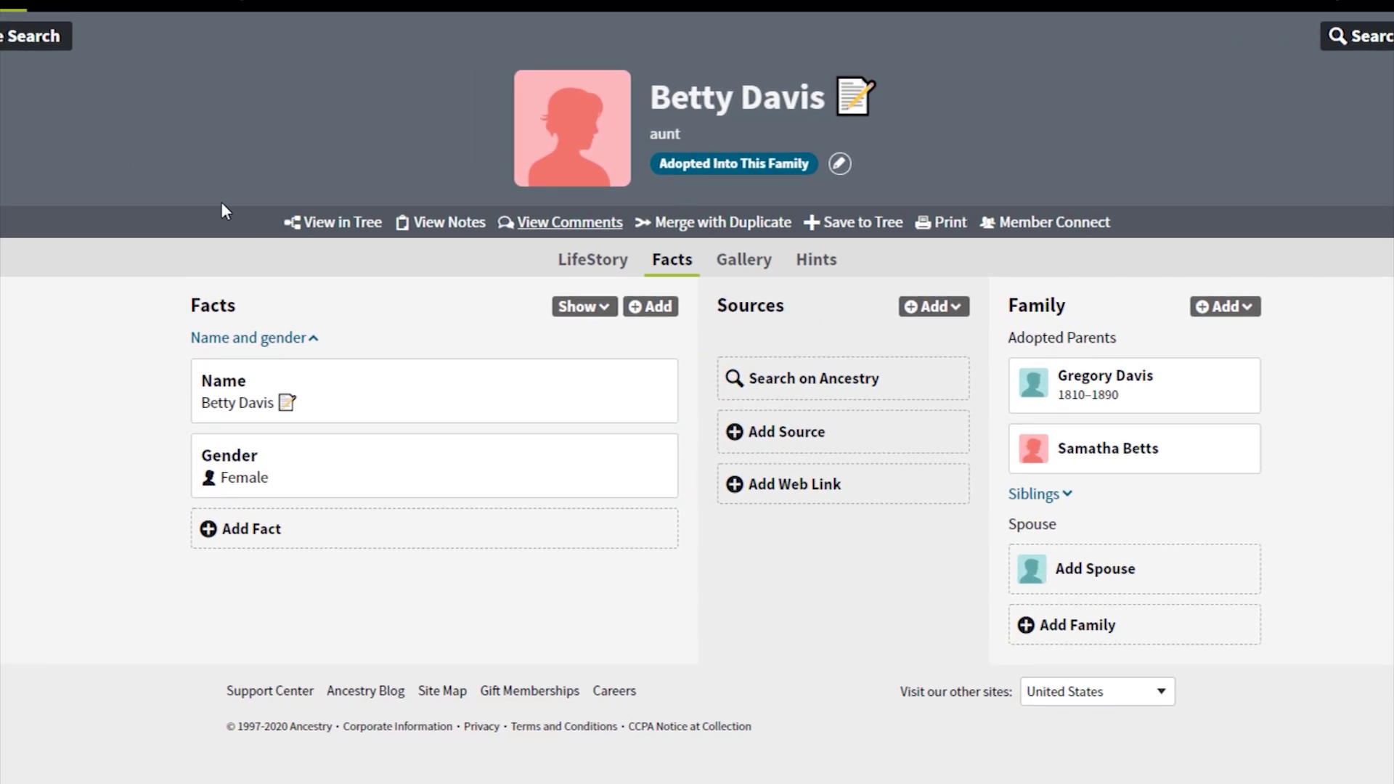
View the daughter in the family tree, then open her father's profile from his card
{"action": "left_click", "coordinate": [318, 223]}
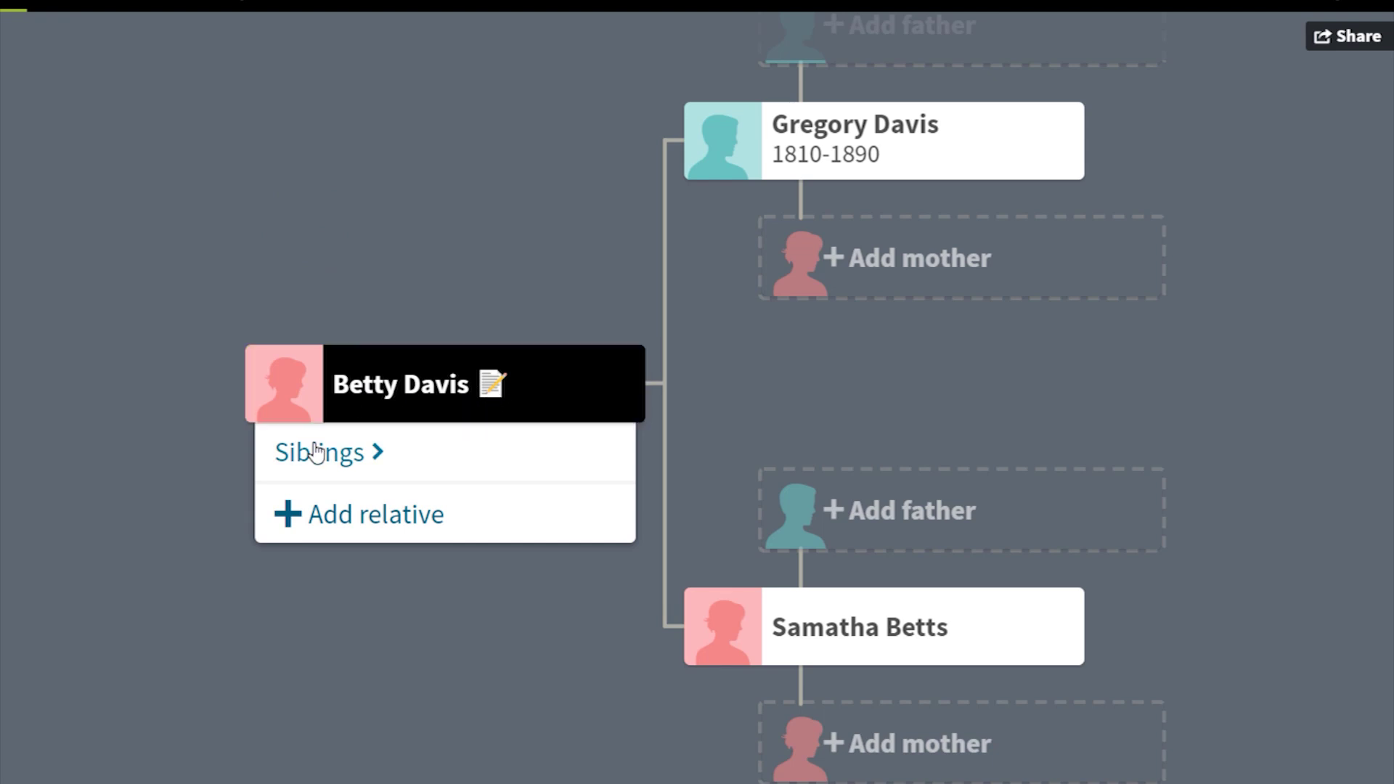
{"action": "left_click", "coordinate": [757, 167]}
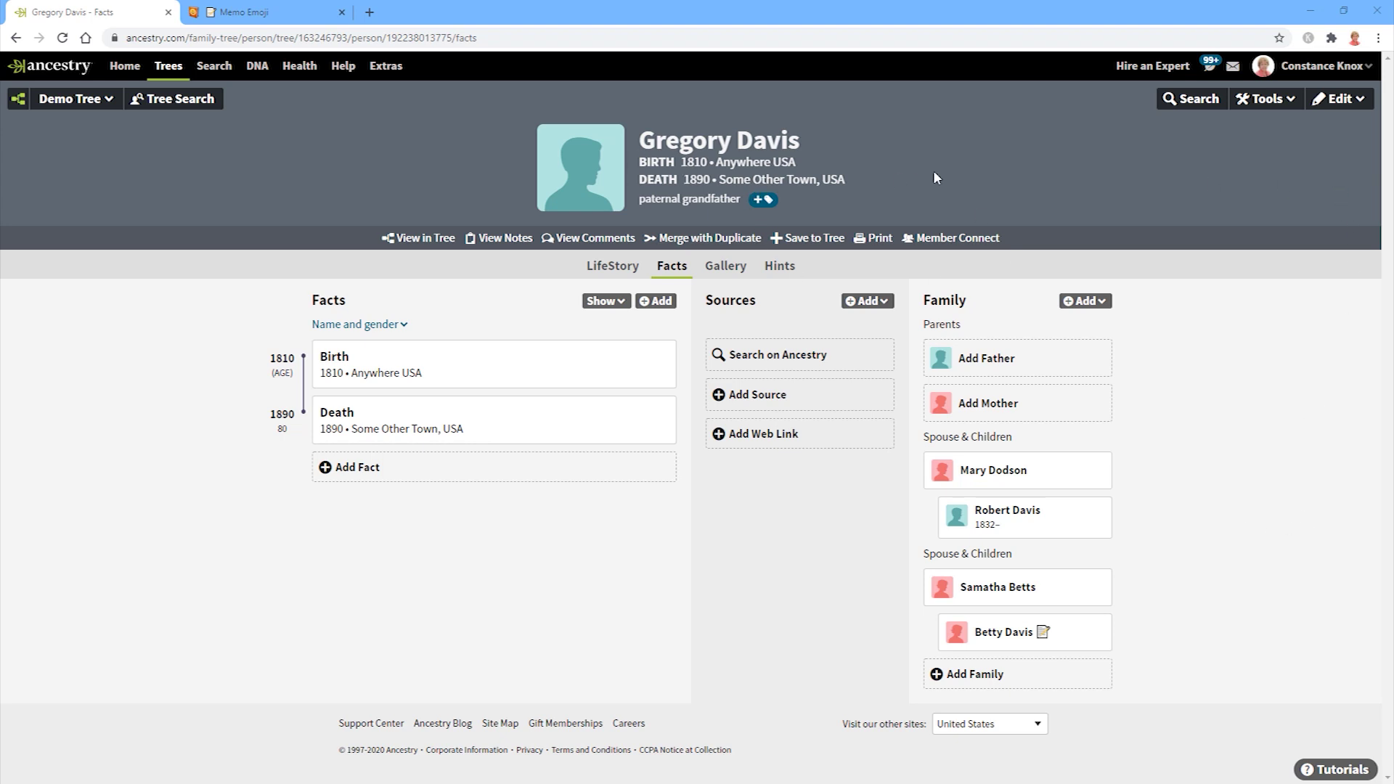
{"action": "left_click", "coordinate": [1341, 99]}
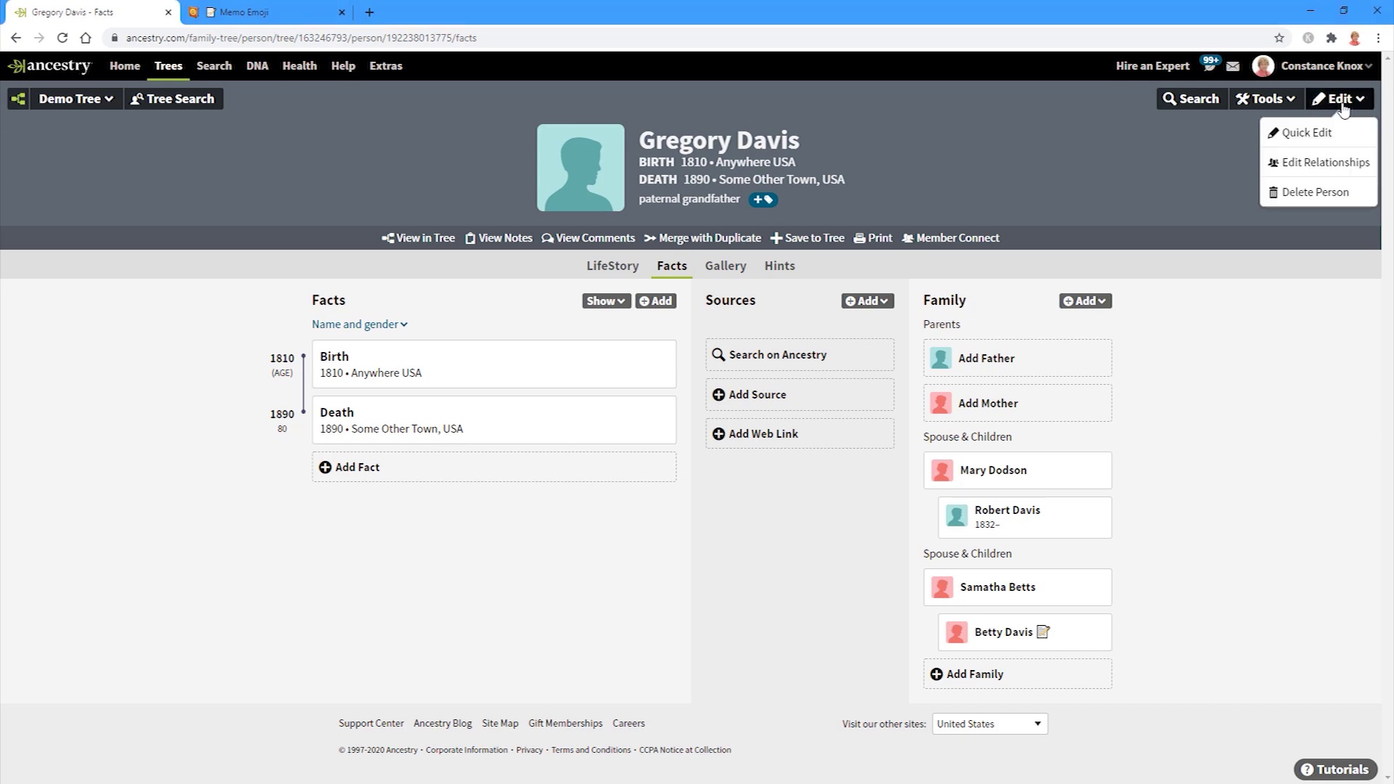
{"action": "left_click", "coordinate": [1305, 166]}
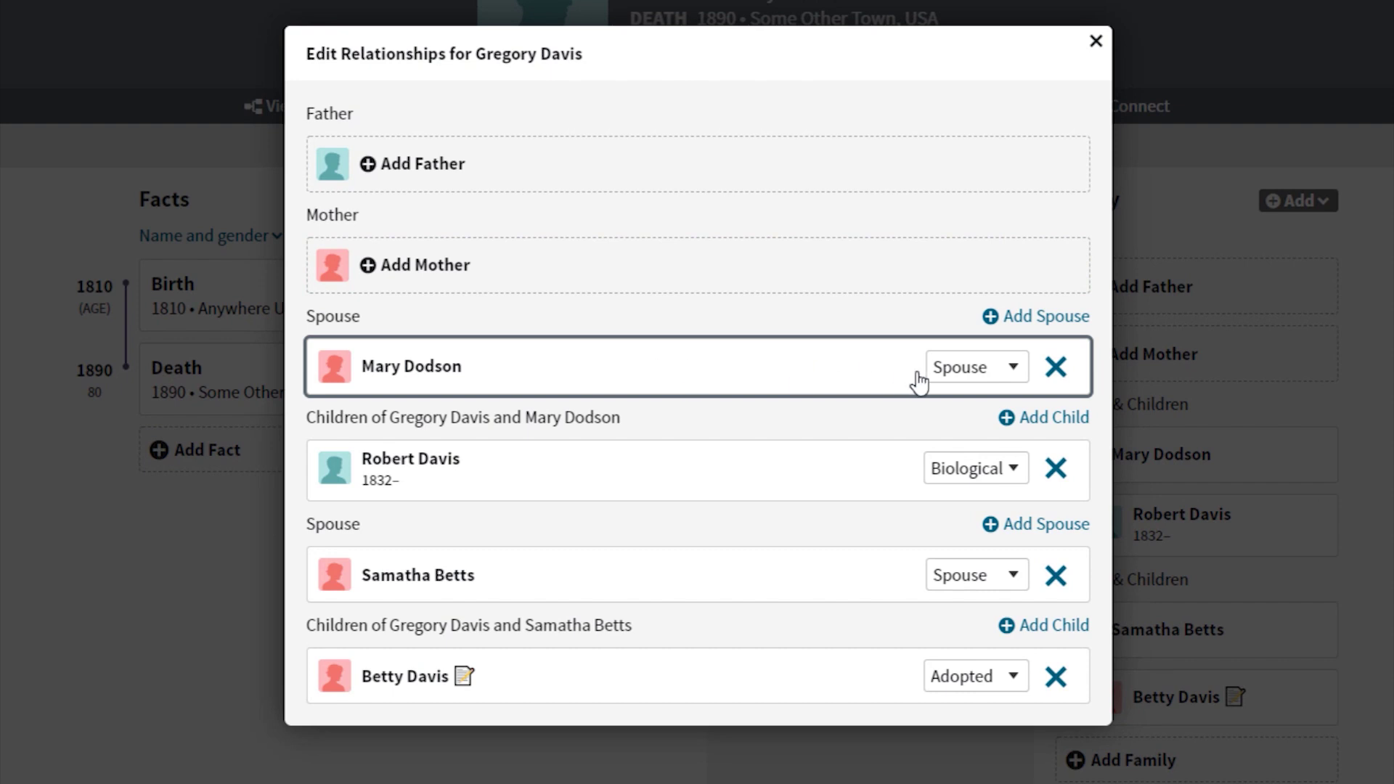
{"action": "left_click", "coordinate": [1014, 383]}
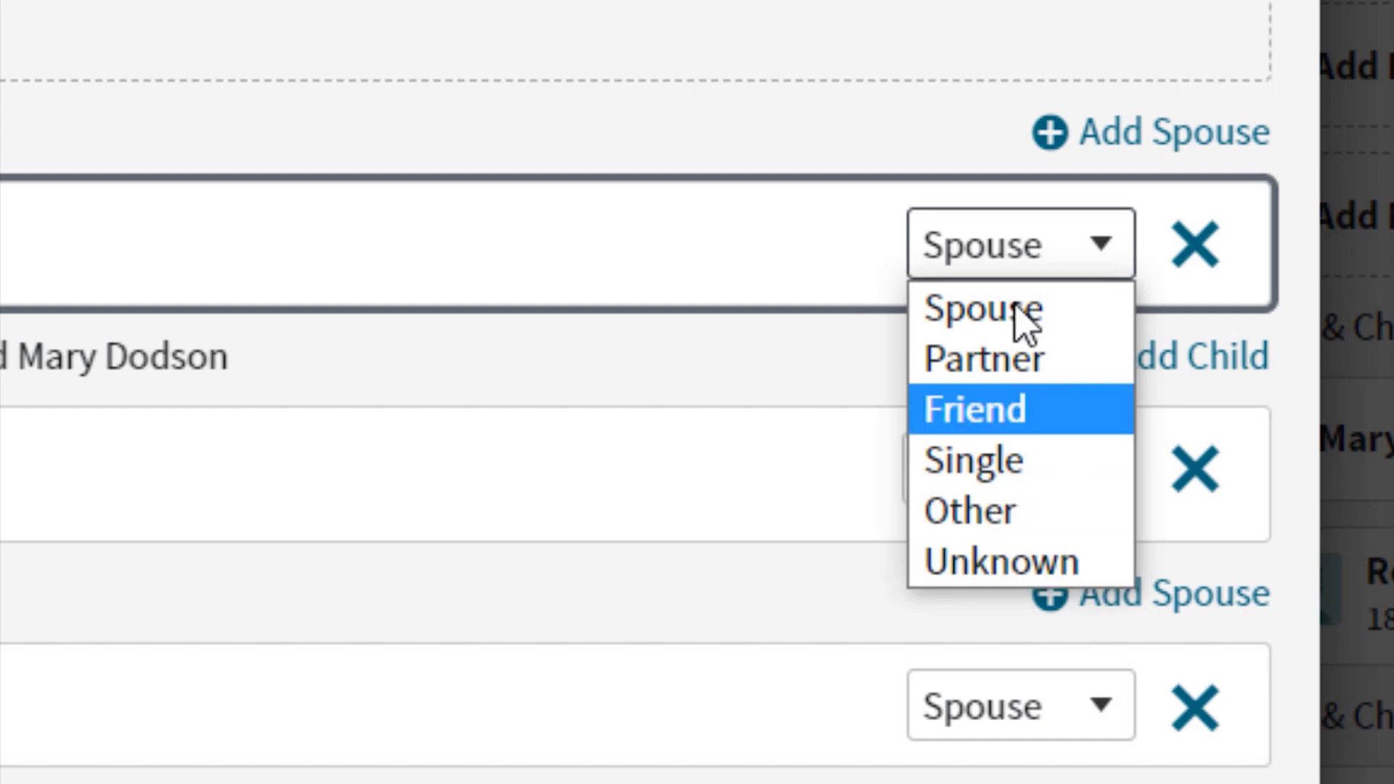
{"action": "left_click", "coordinate": [741, 262]}
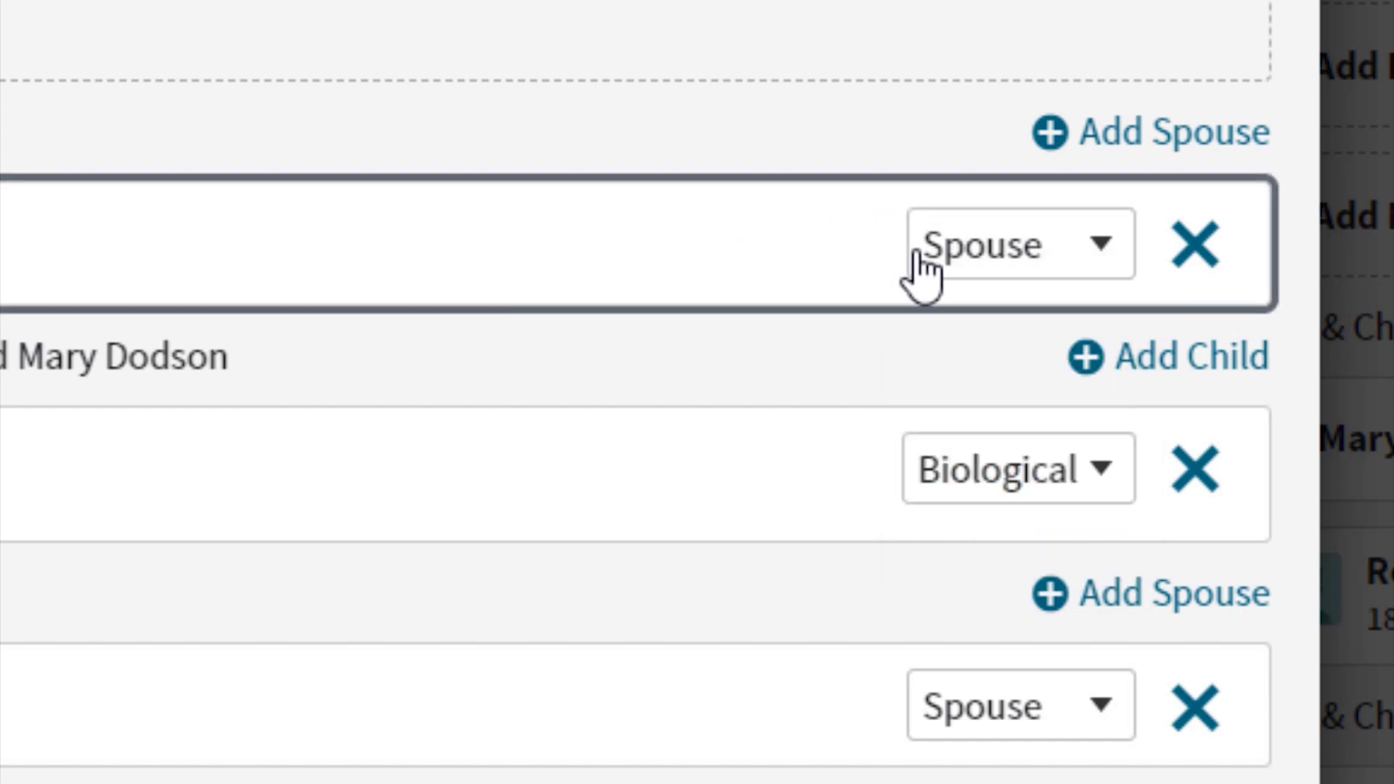
{"action": "left_click", "coordinate": [1087, 266]}
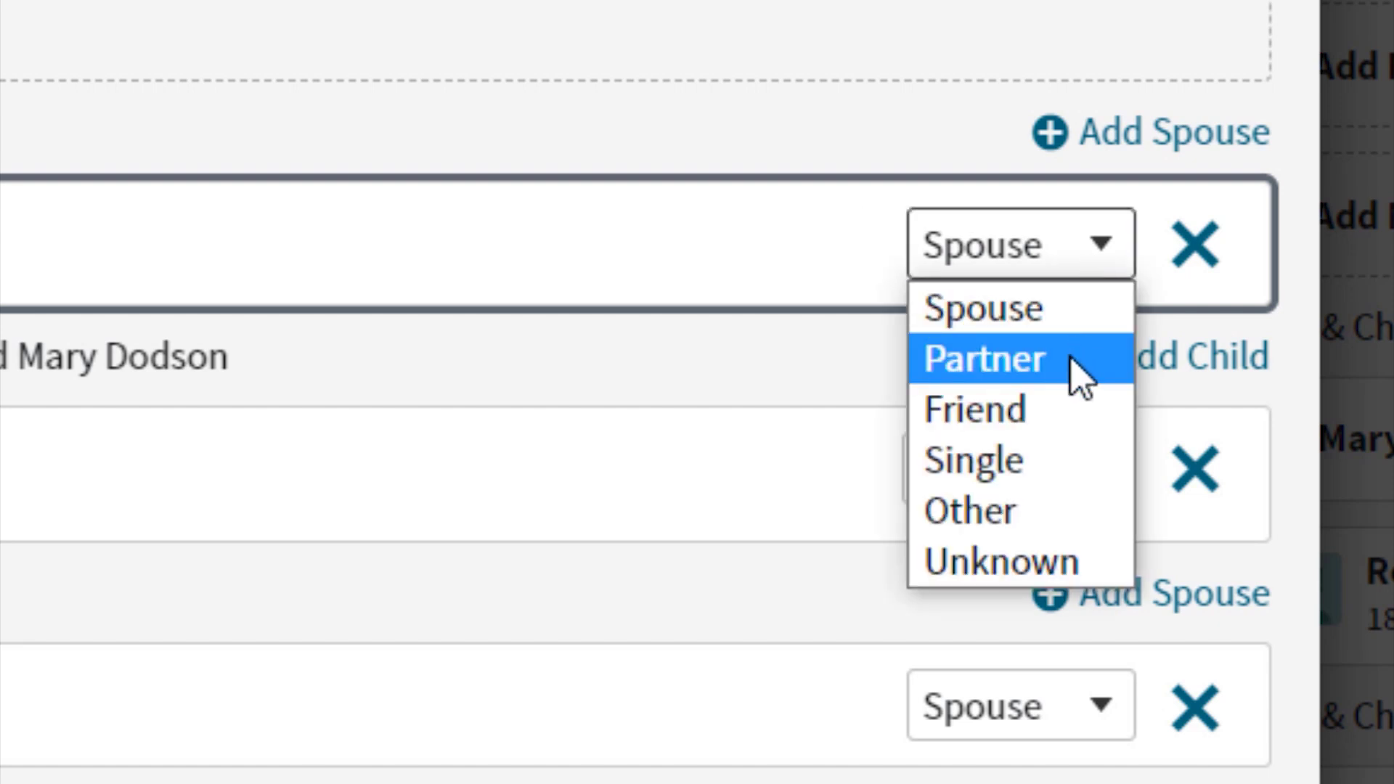
{"action": "left_click", "coordinate": [794, 239]}
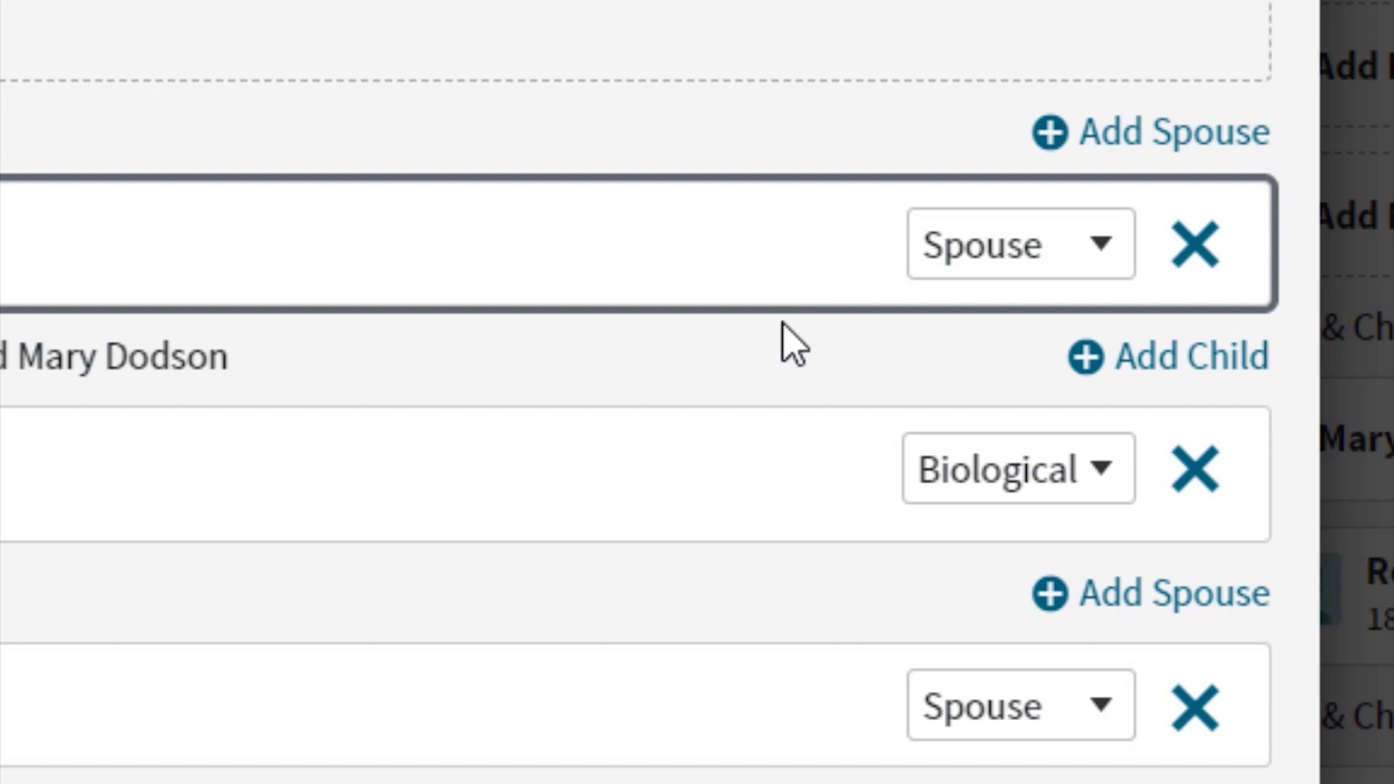
{"action": "left_click", "coordinate": [1093, 476]}
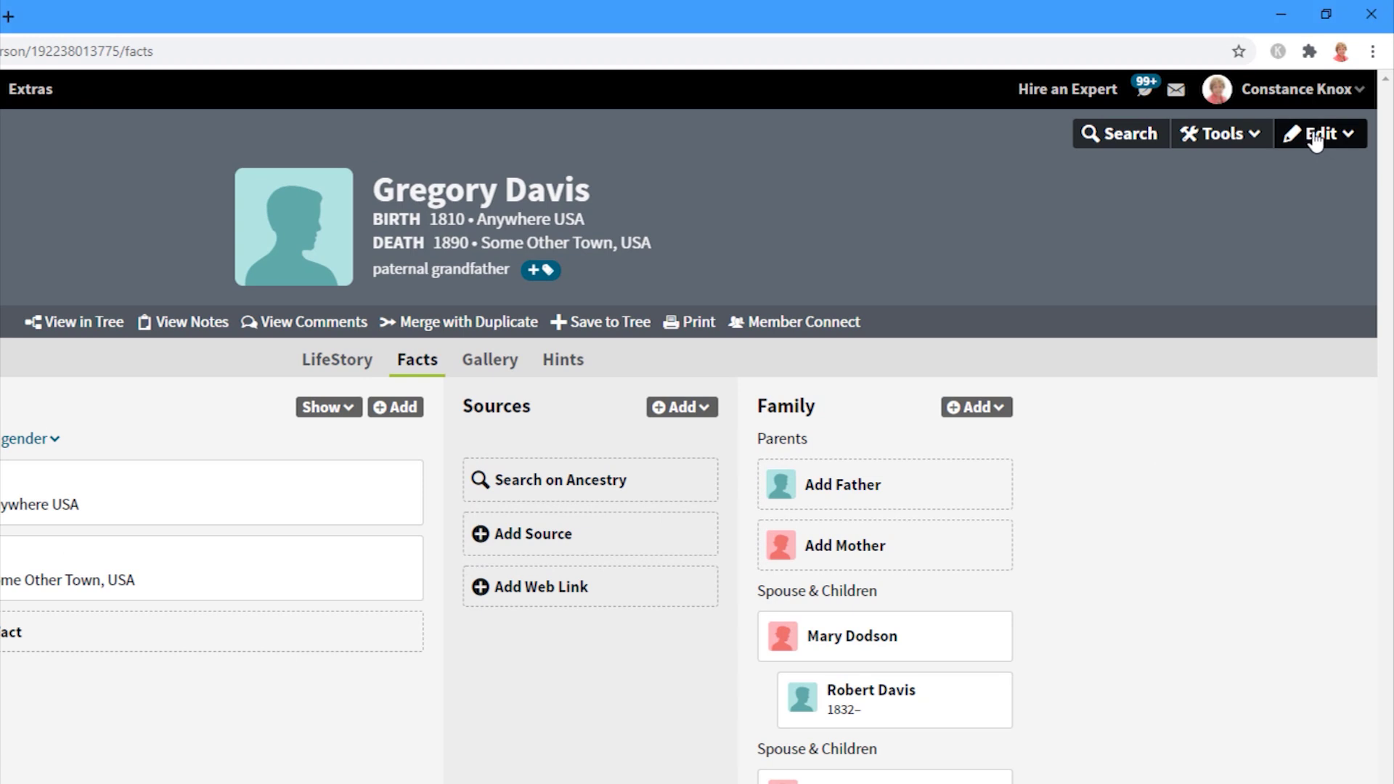
{"action": "left_click", "coordinate": [1316, 140]}
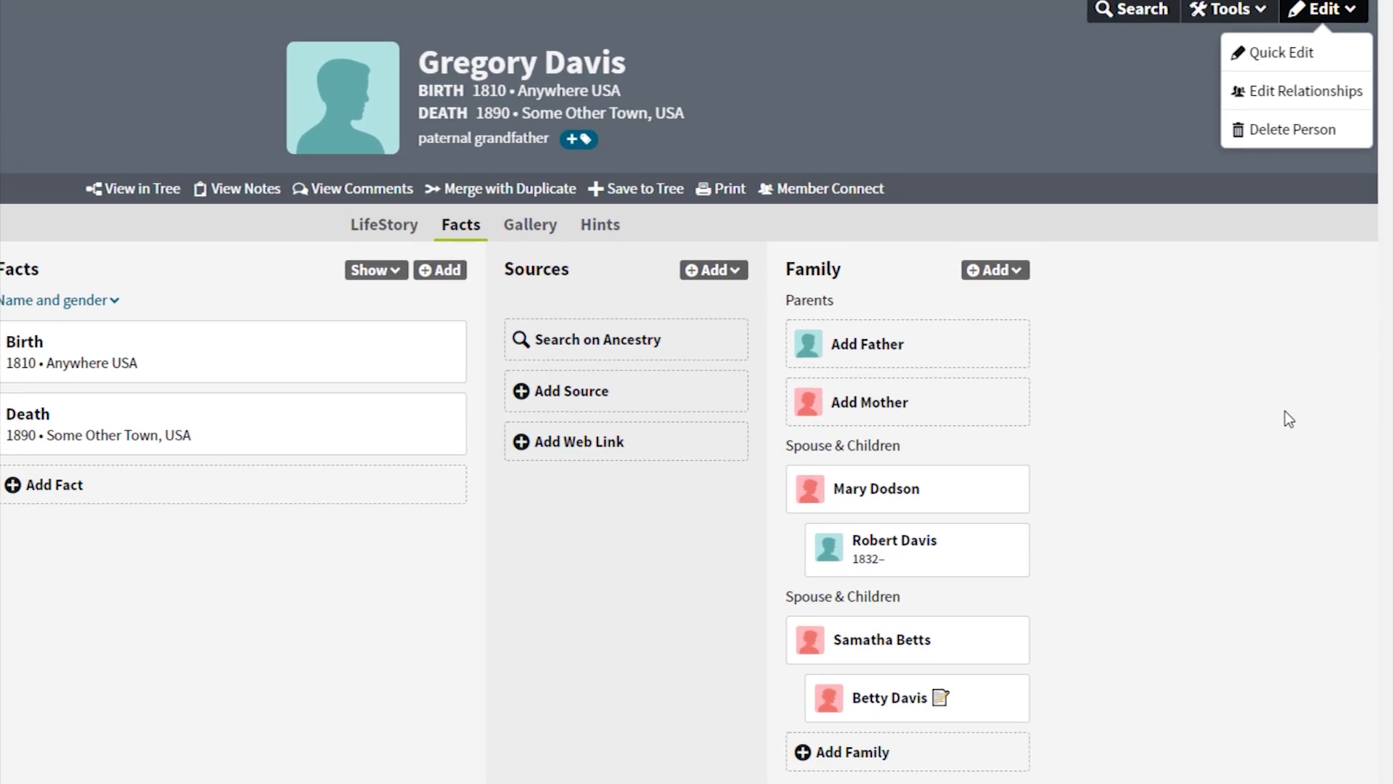
{"action": "left_click", "coordinate": [1279, 411]}
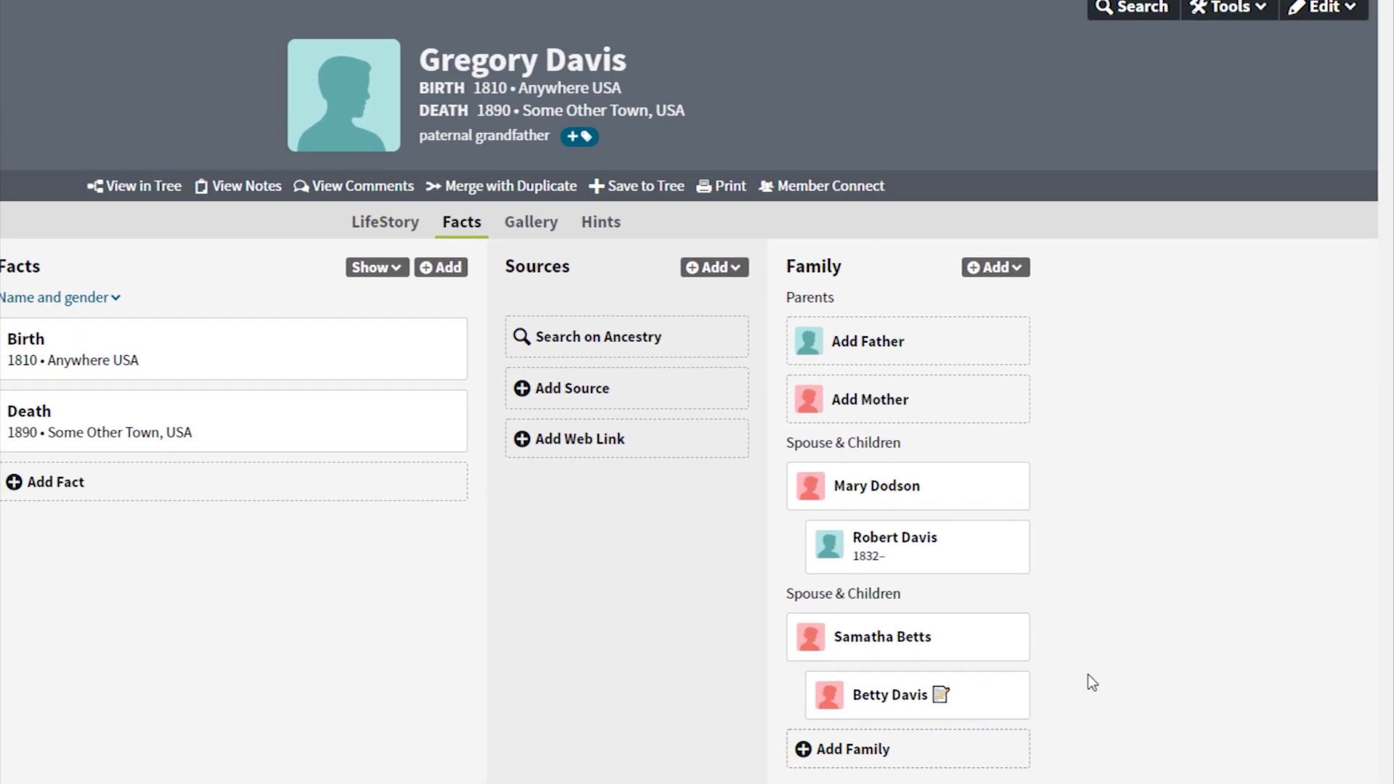